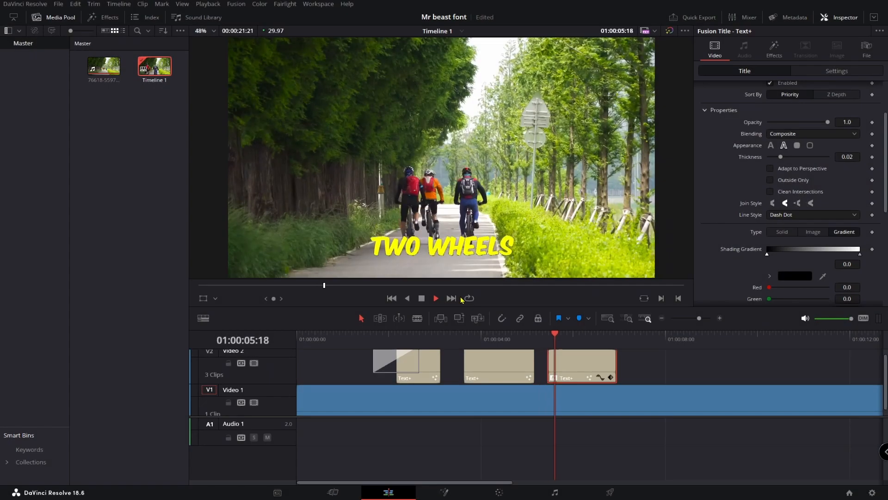
{"action": "key", "text": "space"}
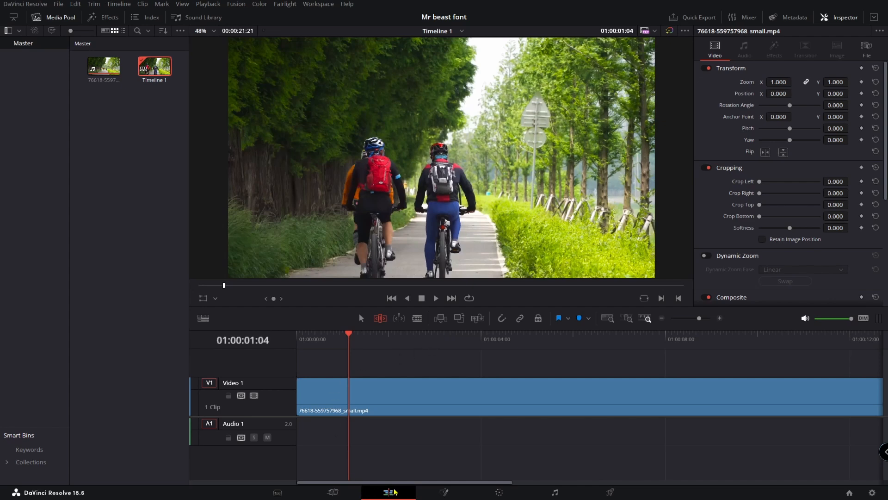
Add a subtitle track and insert a subtitle clip at about 01:00:01:07
{"action": "right_click", "coordinate": [258, 358]}
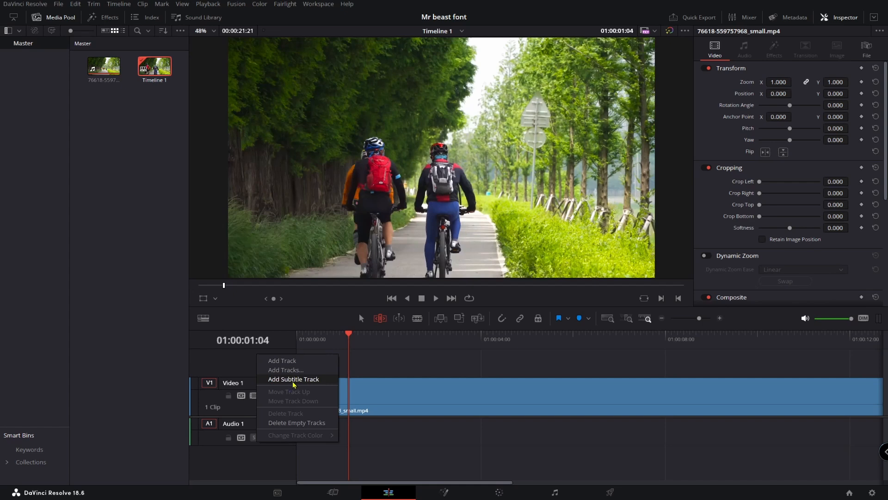
{"action": "left_click", "coordinate": [301, 382]}
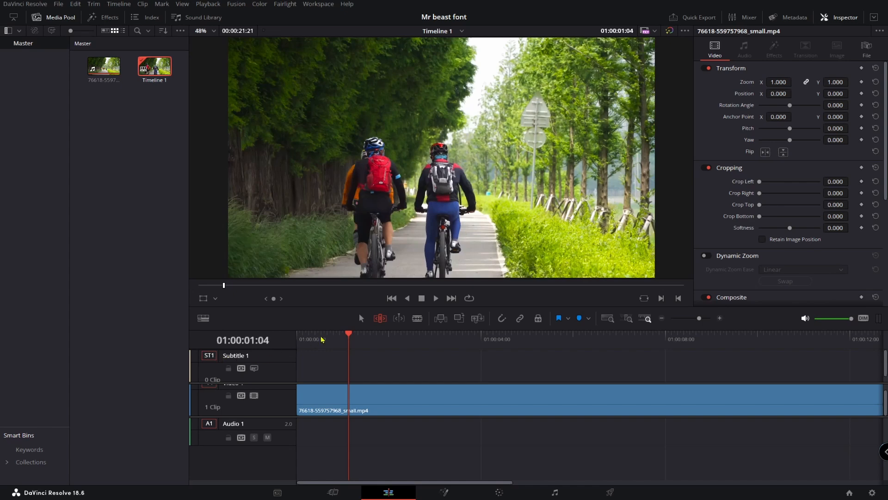
{"action": "left_click_drag", "start_coordinate": [350, 336], "coordinate": [353, 336]}
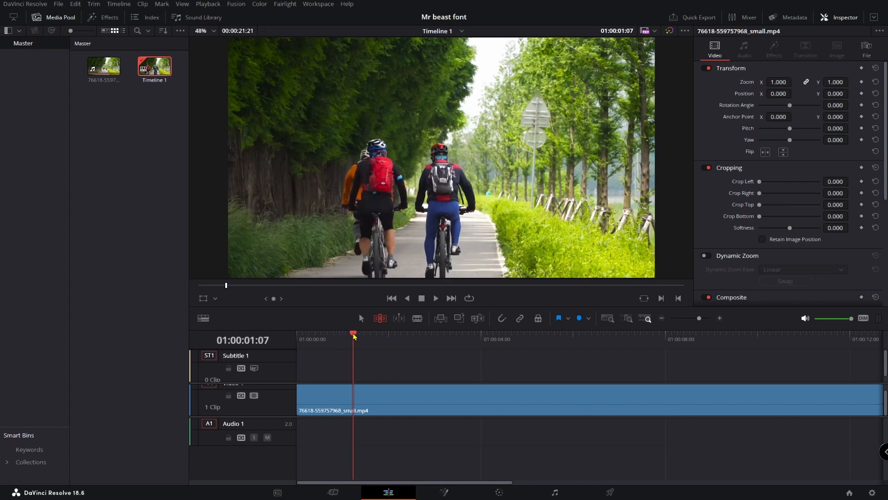
{"action": "right_click", "coordinate": [361, 355]}
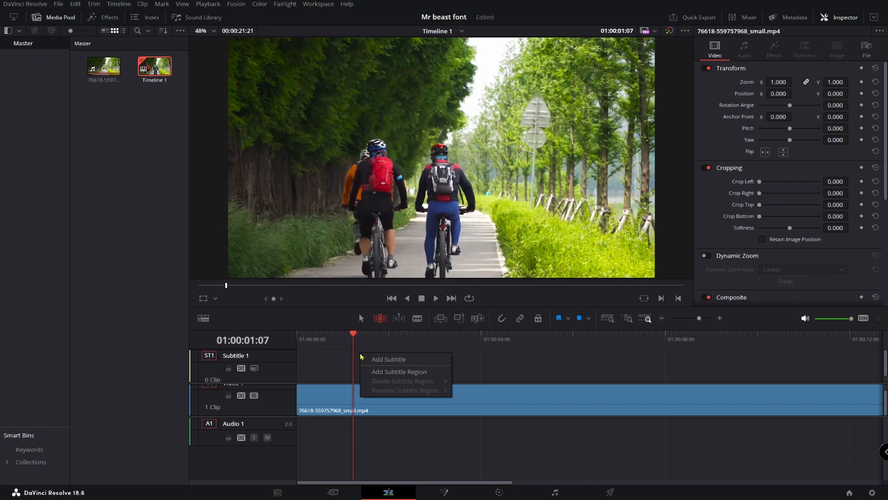
{"action": "left_click", "coordinate": [388, 361]}
Replace the subtitle text with "cyclists love exploring on two wheels" and play it back
{"action": "left_click_drag", "start_coordinate": [353, 333], "coordinate": [395, 333]}
{"action": "left_click", "coordinate": [733, 122]}
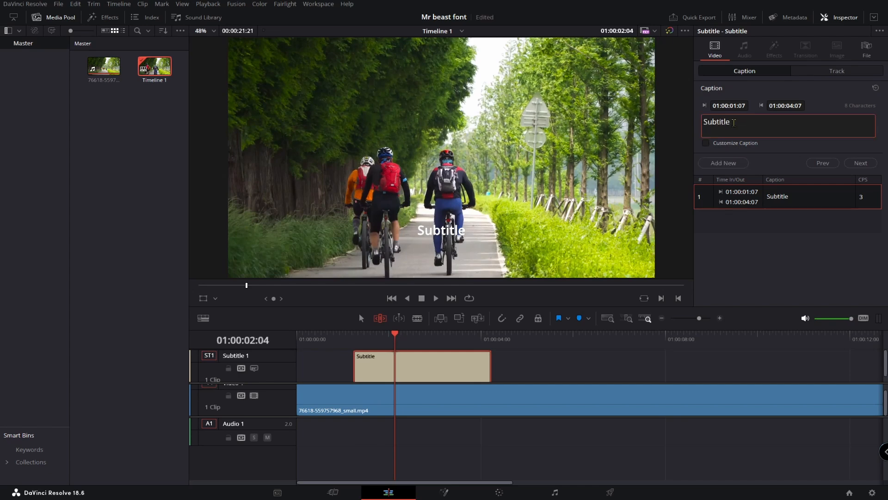
{"action": "key", "text": "ctrl+a"}
{"action": "key", "text": "BackSpace"}
{"action": "type", "text": "cyclists love ex"}
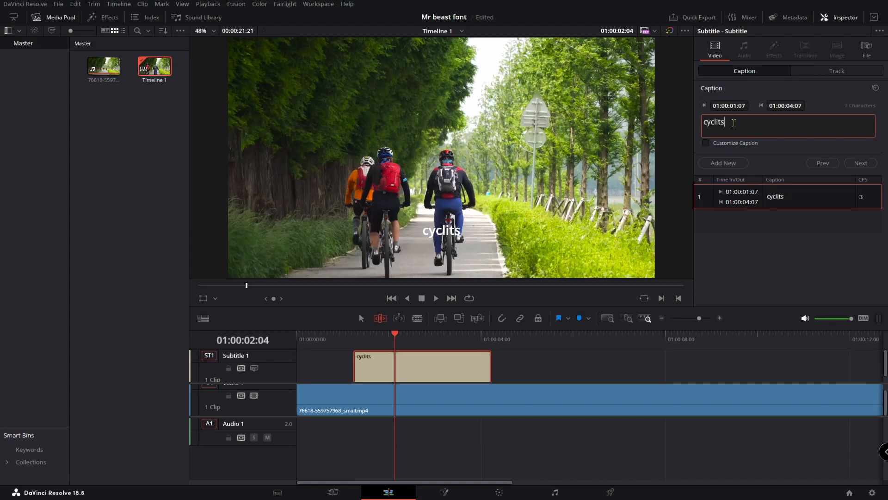
{"action": "type", "text": "ploring on "}
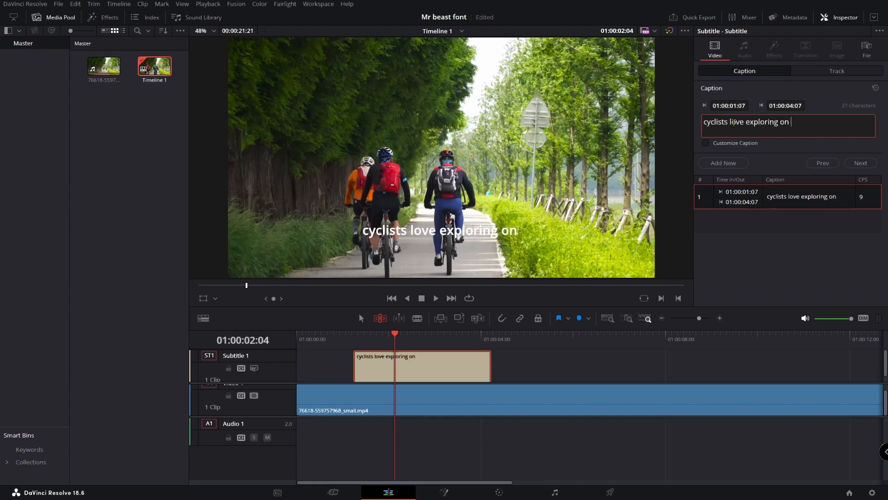
{"action": "type", "text": "two wheels"}
{"action": "left_click_drag", "start_coordinate": [392, 336], "coordinate": [346, 338]}
{"action": "key", "text": "space"}
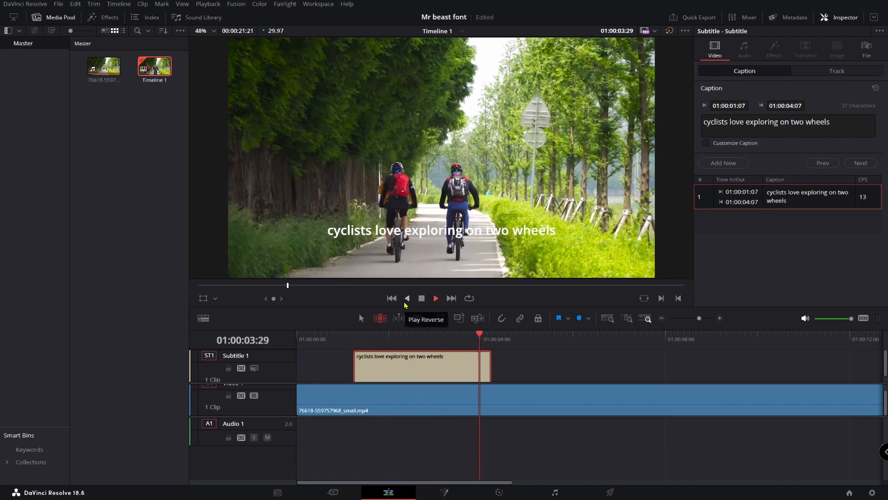
{"action": "key", "text": "space"}
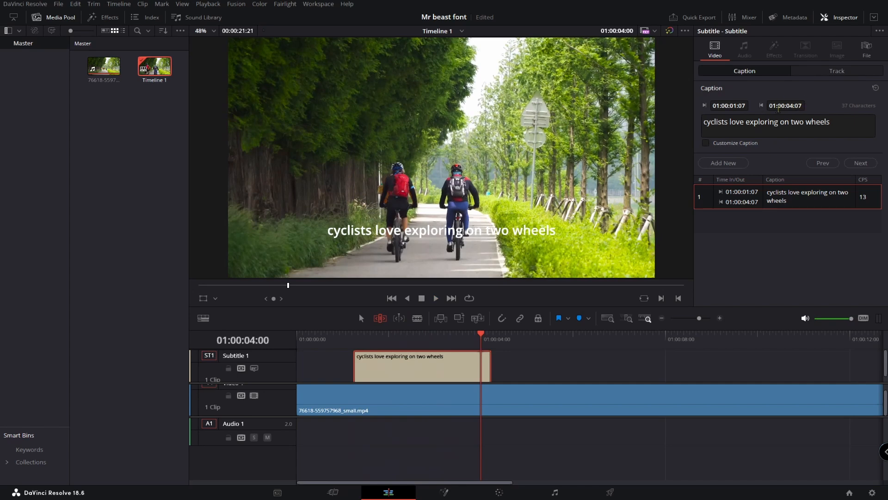
Enable the subtitle track's background and set its colour to yellow #ffff00, nudging its opacity
{"action": "left_click", "coordinate": [836, 71]}
{"action": "scroll", "coordinate": [747, 147], "scroll_direction": "down", "scroll_amount": 8}
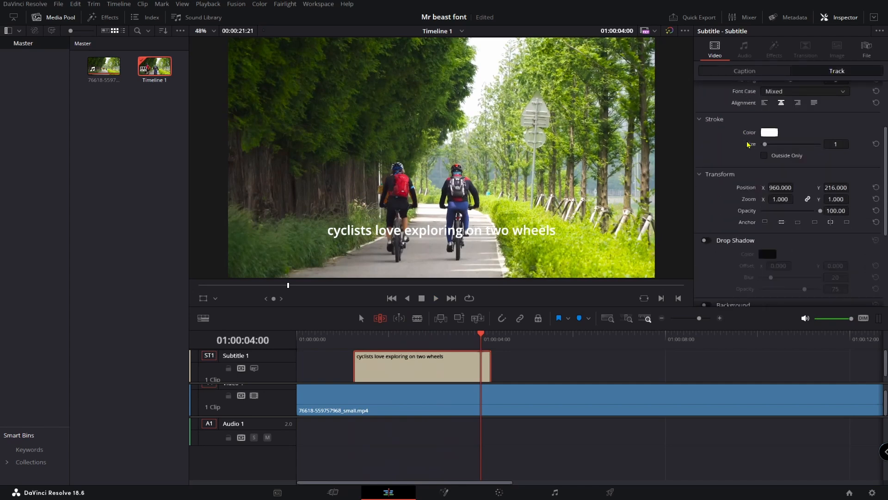
{"action": "left_click", "coordinate": [706, 176]}
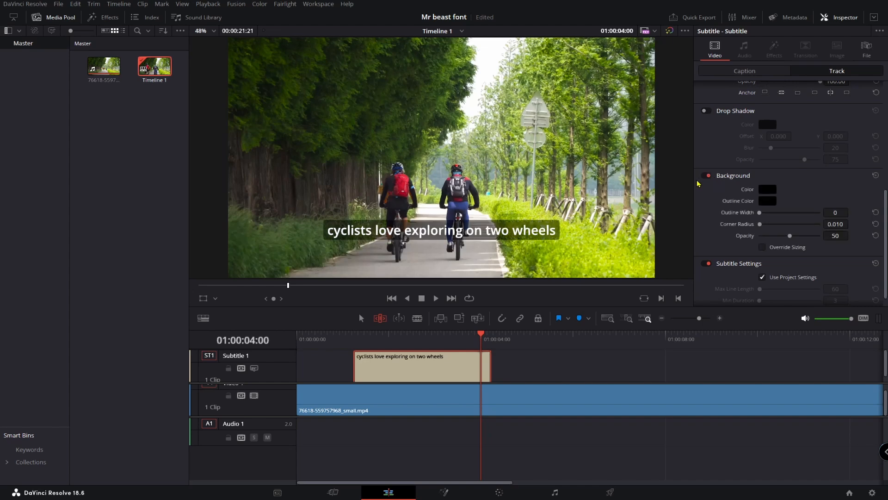
{"action": "left_click", "coordinate": [768, 189]}
{"action": "left_click", "coordinate": [415, 203]}
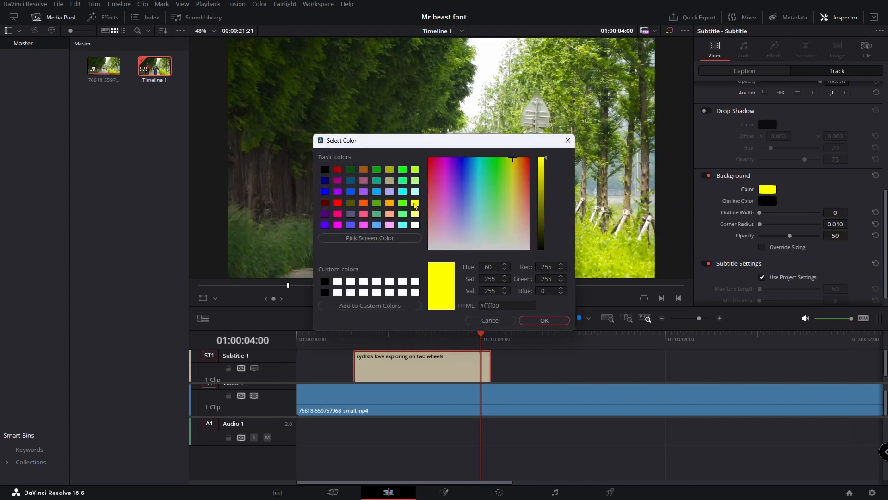
{"action": "left_click", "coordinate": [543, 320]}
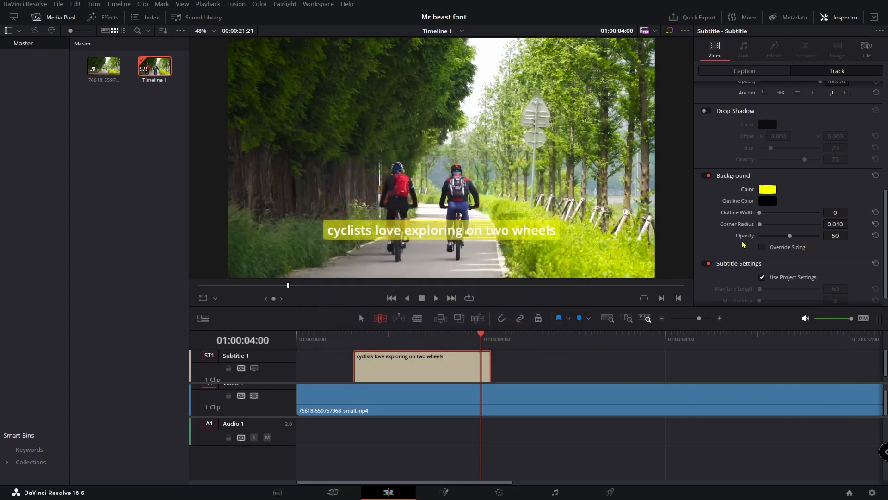
{"action": "mouse_move", "coordinate": [789, 236]}
{"action": "left_mouse_down"}
{"action": "mouse_move", "coordinate": [803, 236]}
{"action": "mouse_move", "coordinate": [792, 236]}
{"action": "left_mouse_up"}
Trim the first subtitle to end at 01:00:03:12 and add a second subtitle starting at 01:00:04:15
{"action": "left_click_drag", "start_coordinate": [490, 364], "coordinate": [504, 340]}
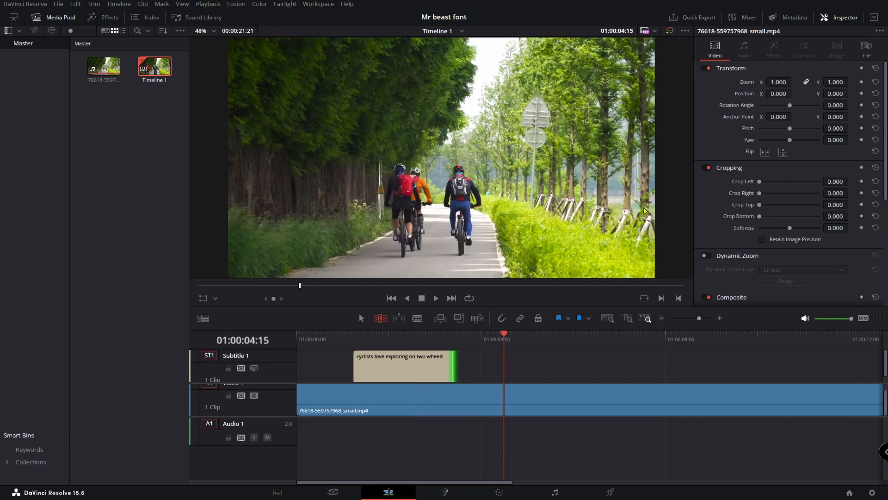
{"action": "left_click", "coordinate": [444, 365]}
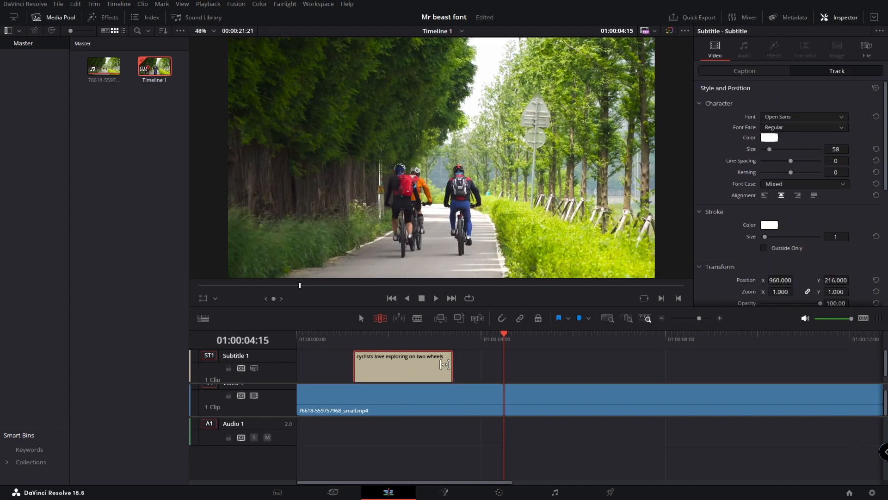
{"action": "left_click", "coordinate": [766, 72]}
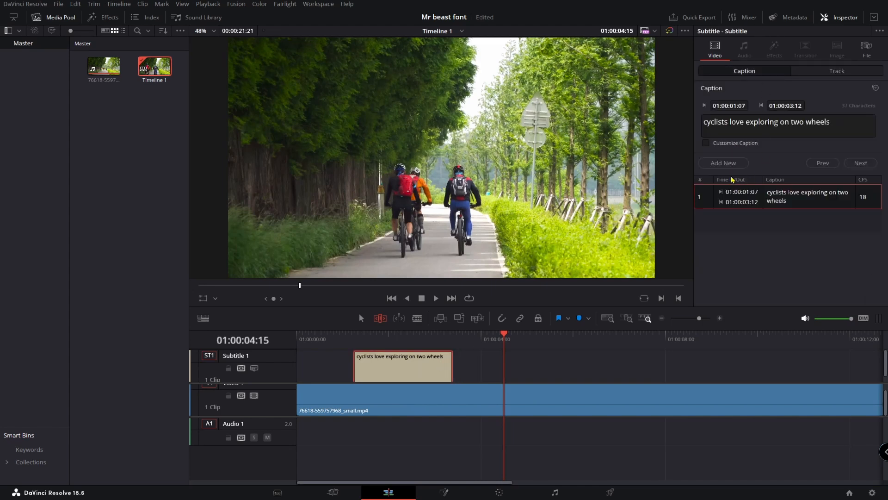
{"action": "left_click", "coordinate": [720, 163]}
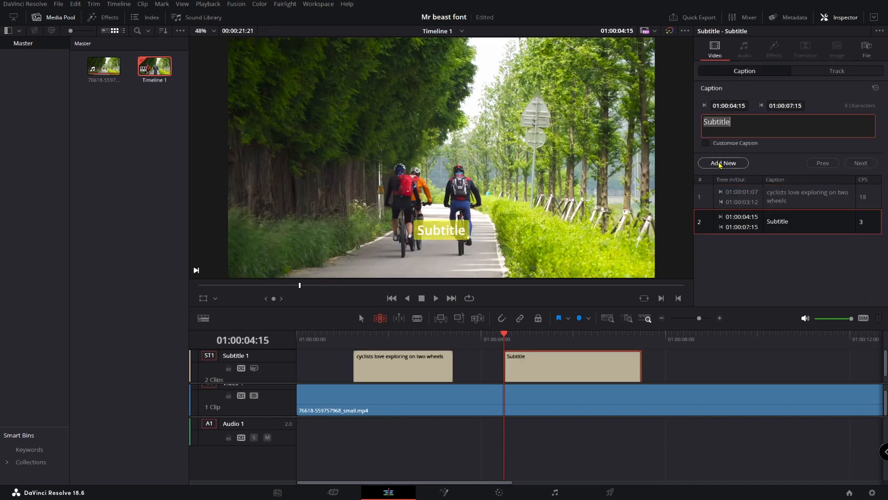
Set the subtitle font size to 98
{"action": "left_click", "coordinate": [524, 337]}
{"action": "mouse_move", "coordinate": [532, 340]}
{"action": "left_mouse_down"}
{"action": "mouse_move", "coordinate": [560, 338]}
{"action": "mouse_move", "coordinate": [546, 338]}
{"action": "left_mouse_up"}
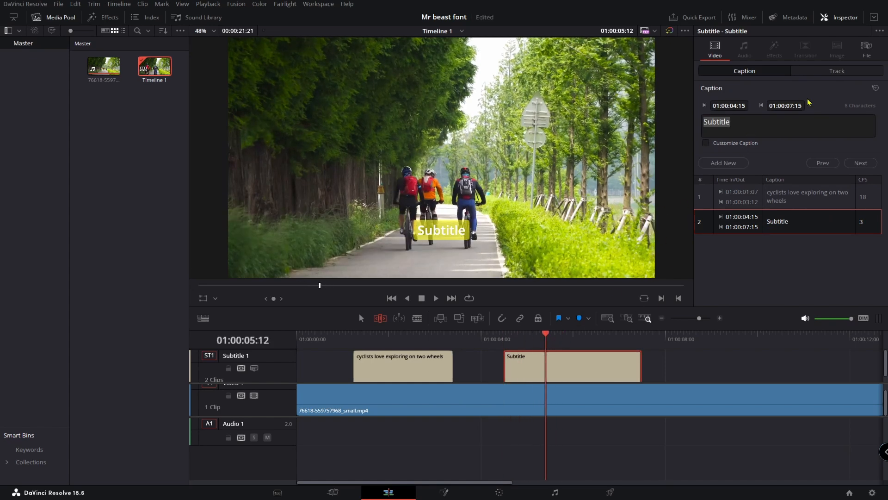
{"action": "left_click", "coordinate": [837, 73]}
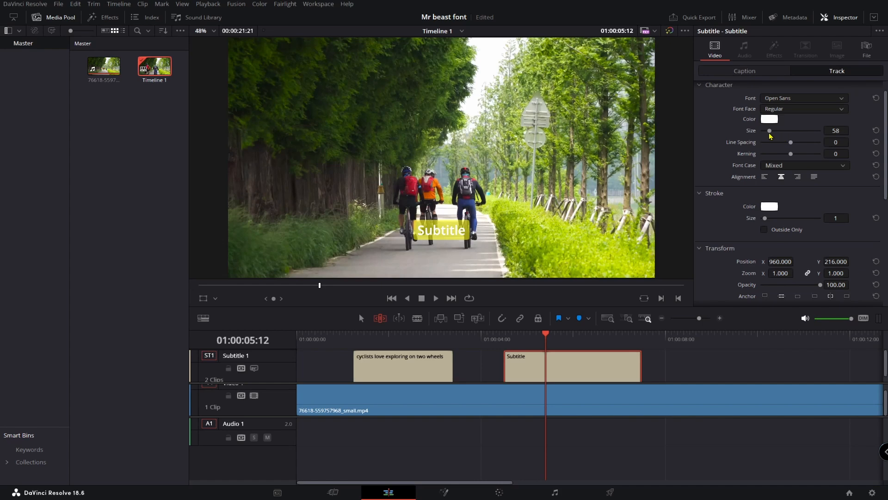
{"action": "left_click_drag", "start_coordinate": [769, 132], "coordinate": [775, 133]}
{"action": "key", "text": "ctrl+z"}
{"action": "left_click_drag", "start_coordinate": [769, 132], "coordinate": [776, 133]}
{"action": "left_click_drag", "start_coordinate": [546, 337], "coordinate": [523, 348]}
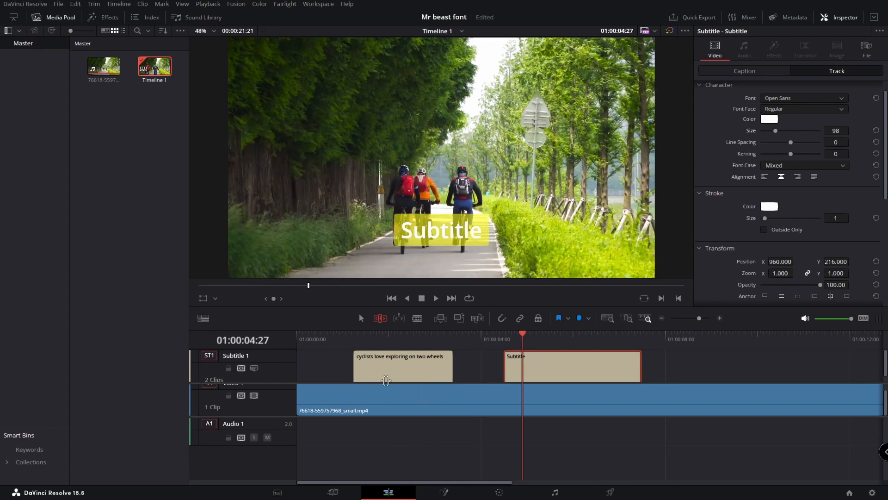
Delete the subtitle track
{"action": "right_click", "coordinate": [283, 357]}
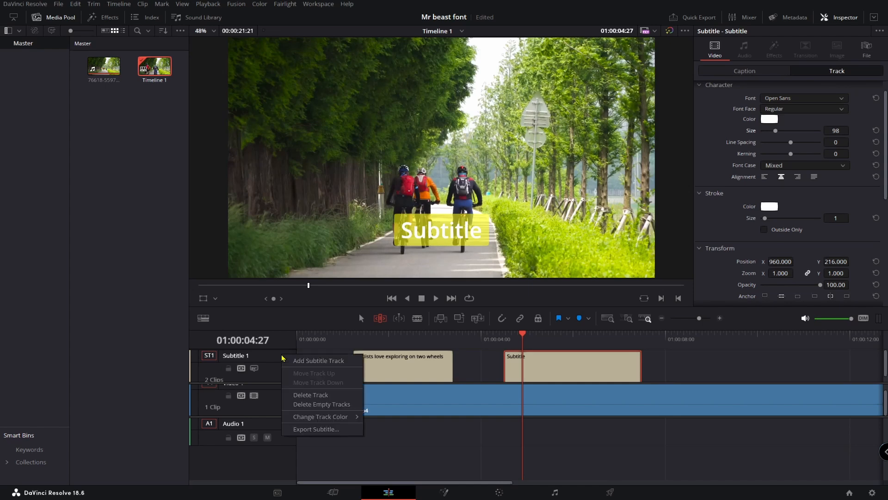
{"action": "left_click", "coordinate": [324, 396]}
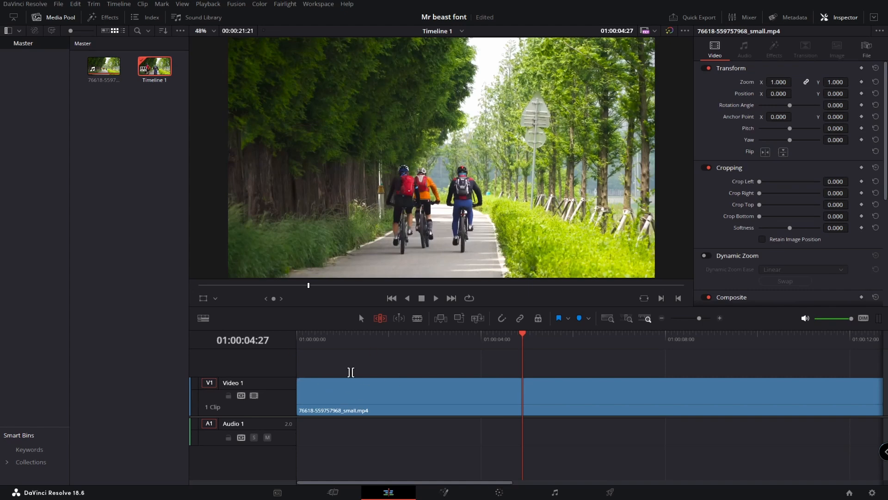
Add a Text+ title to a new video track above the clip at about 01:00:01:24
{"action": "left_click_drag", "start_coordinate": [523, 337], "coordinate": [353, 350]}
{"action": "key", "text": "space"}
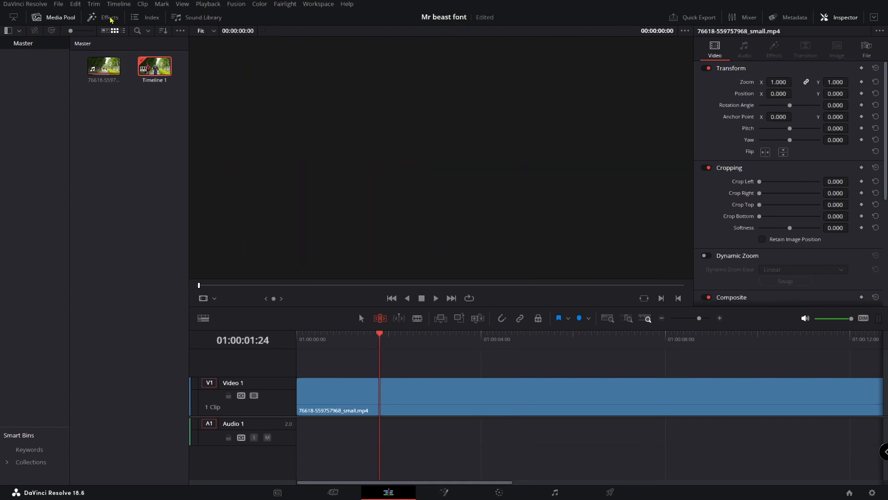
{"action": "left_click", "coordinate": [110, 18]}
{"action": "left_click", "coordinate": [113, 352]}
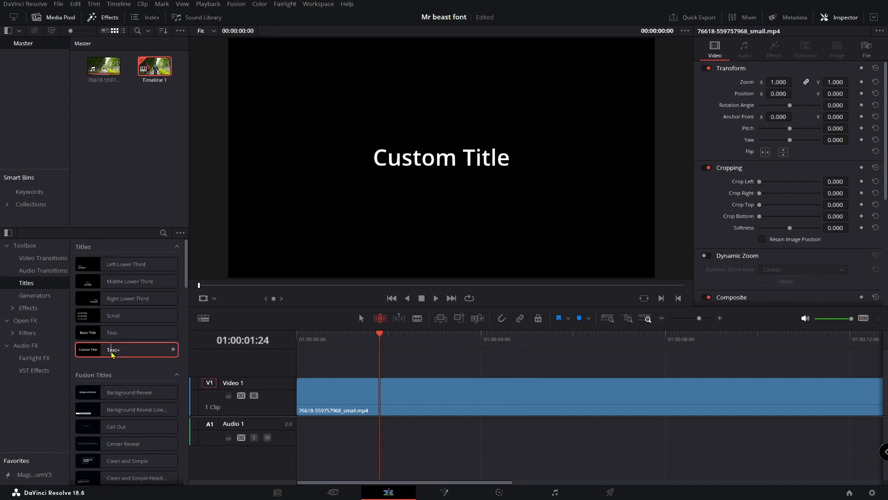
{"action": "left_click_drag", "start_coordinate": [113, 353], "coordinate": [394, 344]}
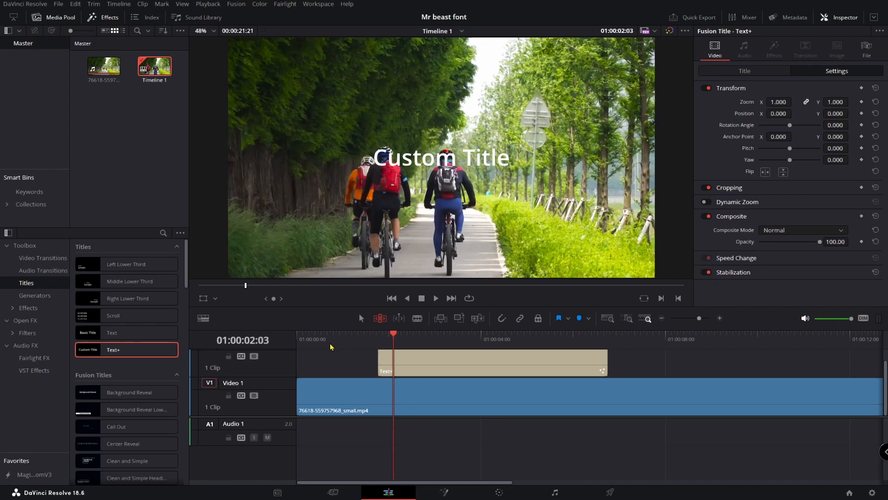
{"action": "scroll", "coordinate": [294, 390], "scroll_direction": "up", "scroll_amount": 1}
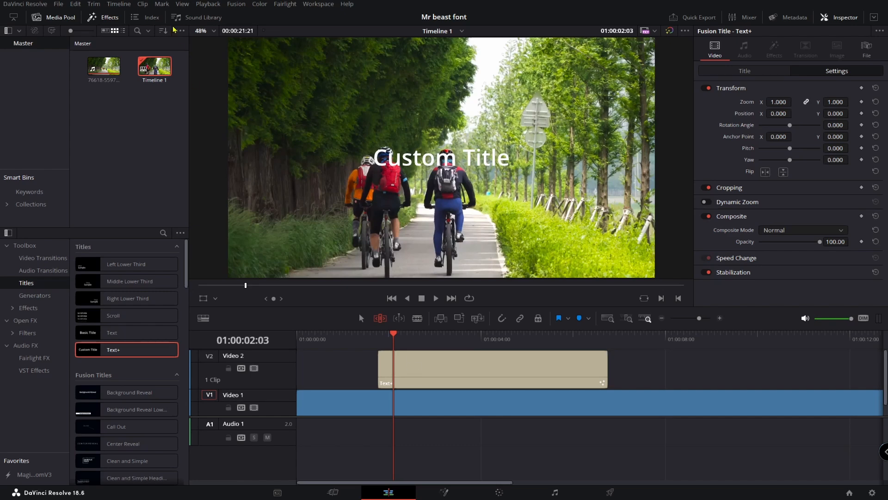
{"action": "left_click", "coordinate": [109, 17]}
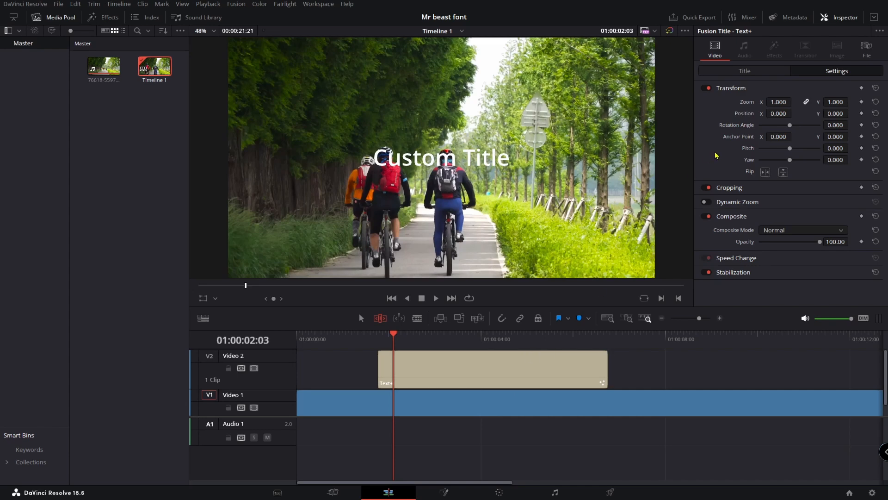
Replace the Text+ title text with "cyclists love"
{"action": "left_click", "coordinate": [744, 71]}
{"action": "left_click", "coordinate": [745, 142]}
{"action": "key", "text": "ctrl+a"}
{"action": "type", "text": "cyclist"}
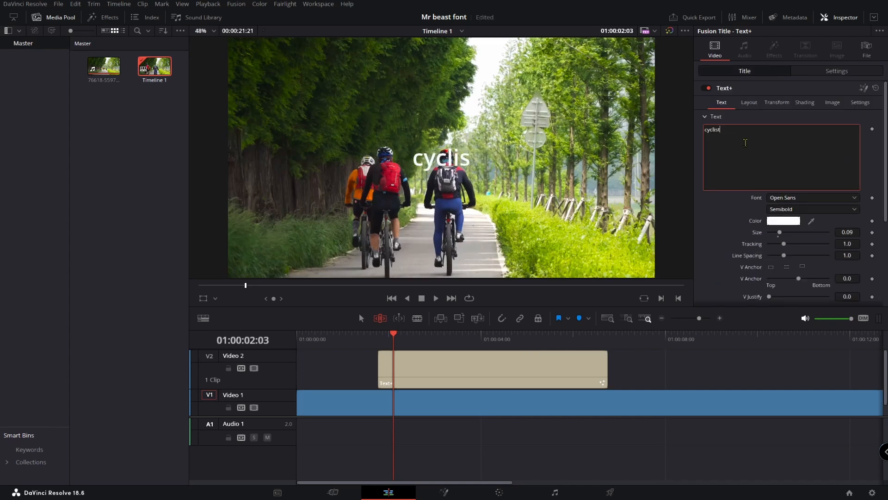
{"action": "type", "text": "s love"}
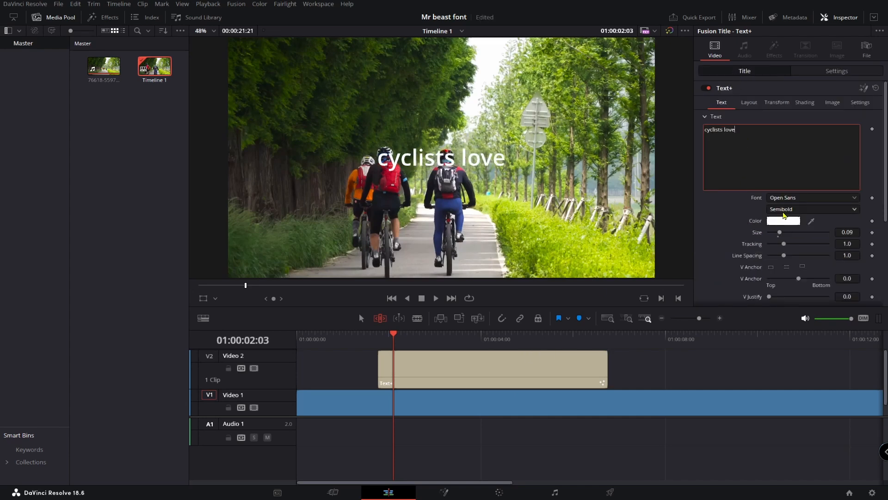
Set the title font to Komika Axis
{"action": "left_click", "coordinate": [832, 198]}
{"action": "scroll", "coordinate": [803, 214], "scroll_direction": "up", "scroll_amount": 10}
{"action": "left_click", "coordinate": [836, 198]}
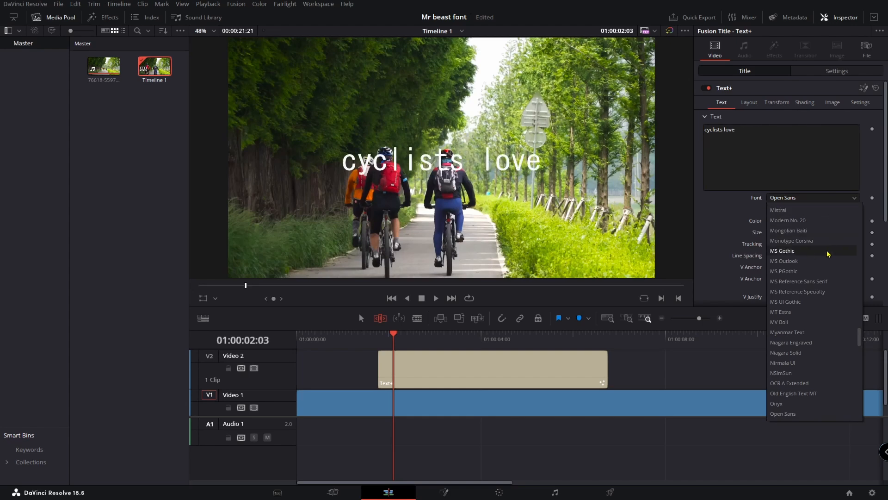
{"action": "scroll", "coordinate": [810, 240], "scroll_direction": "up", "scroll_amount": 10}
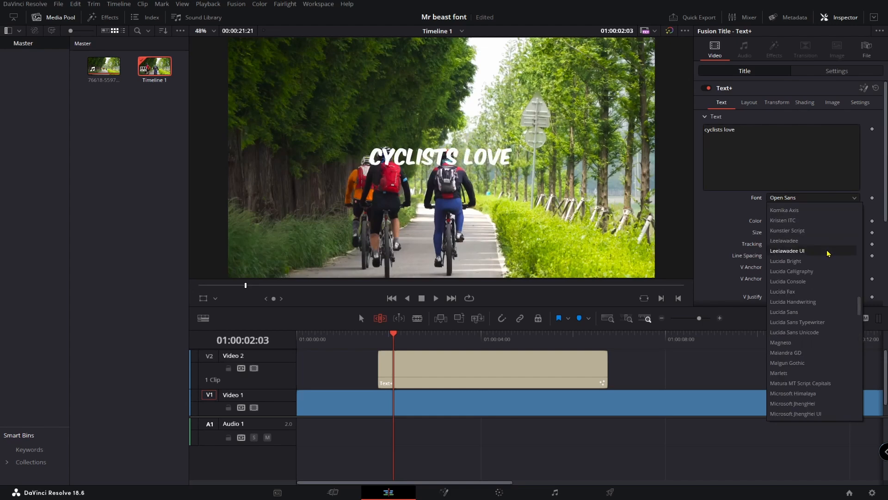
{"action": "left_click", "coordinate": [794, 211]}
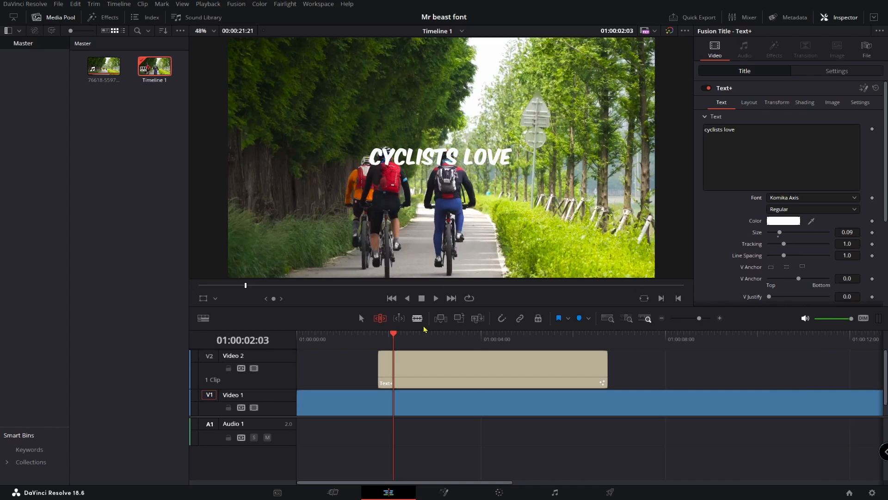
Move the Text+ title lower in the frame by setting its center Y to 0.153
{"action": "left_click_drag", "start_coordinate": [393, 334], "coordinate": [431, 337]}
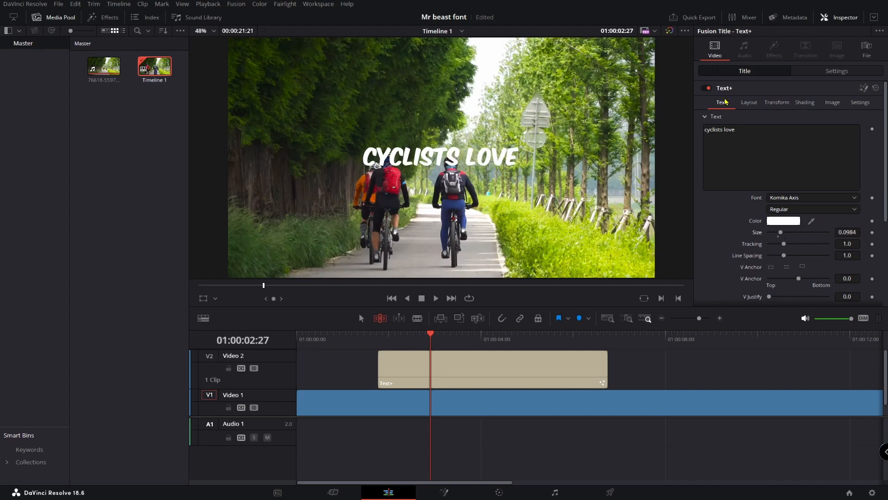
{"action": "left_click", "coordinate": [756, 105]}
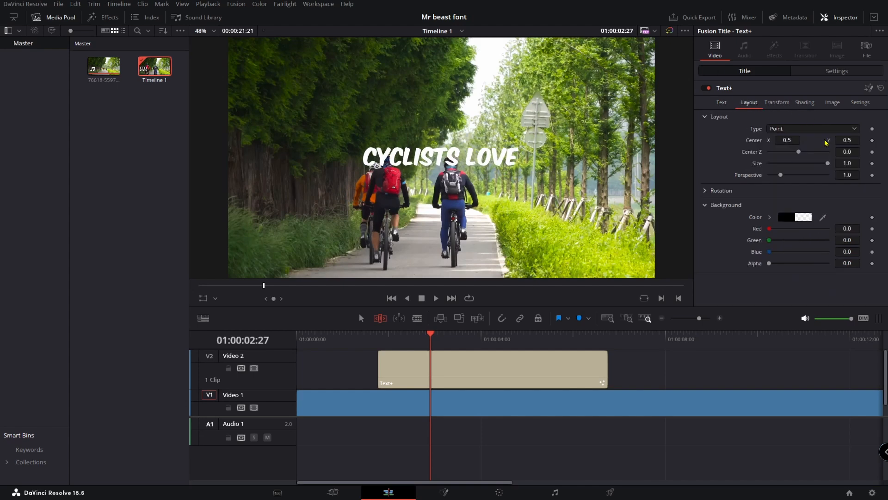
{"action": "left_click_drag", "start_coordinate": [848, 142], "coordinate": [848, 143]}
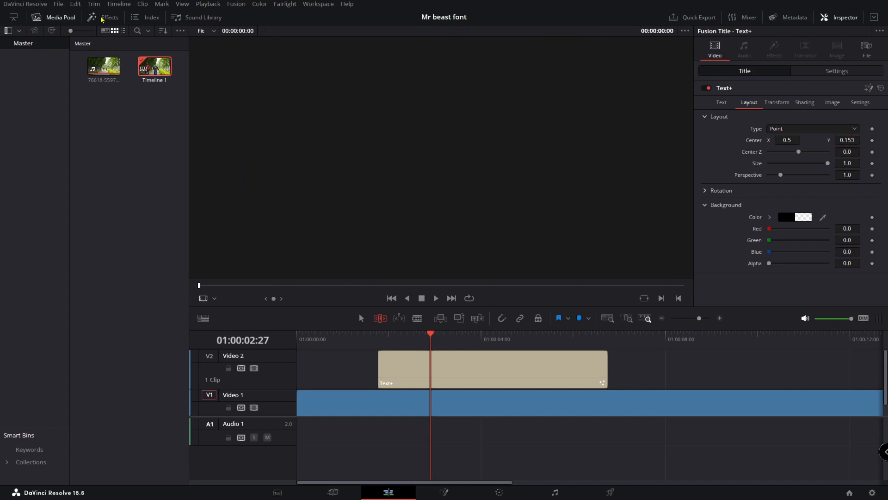
Add a Zoom In video transition to the start of the Text+ title clip
{"action": "left_click", "coordinate": [102, 19]}
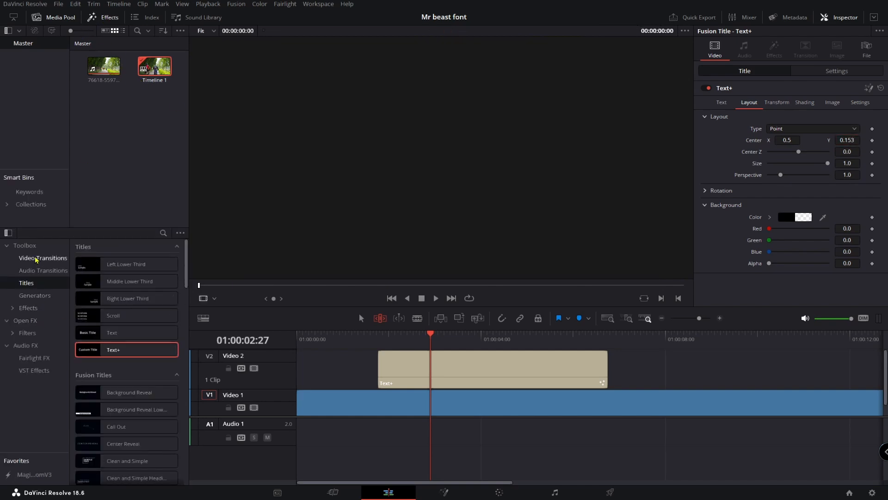
{"action": "left_click", "coordinate": [36, 260]}
{"action": "scroll", "coordinate": [129, 338], "scroll_direction": "down", "scroll_amount": 10}
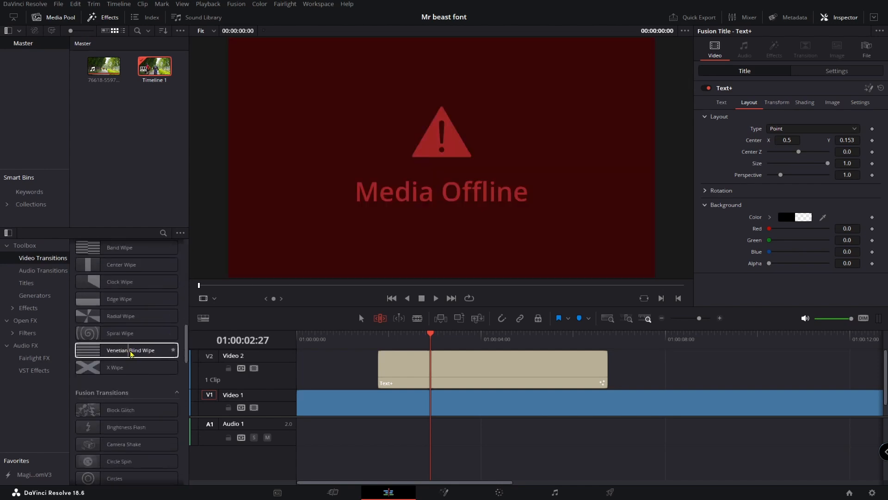
{"action": "scroll", "coordinate": [132, 353], "scroll_direction": "down", "scroll_amount": 10}
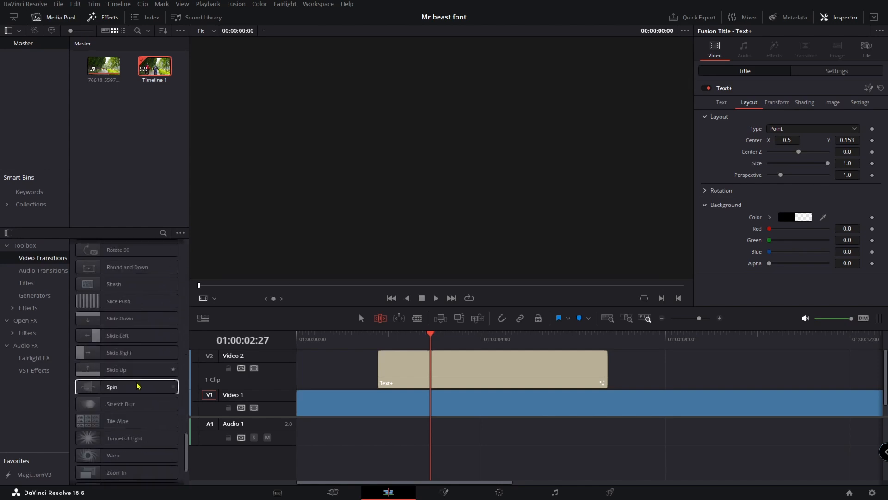
{"action": "left_click_drag", "start_coordinate": [138, 471], "coordinate": [390, 367]}
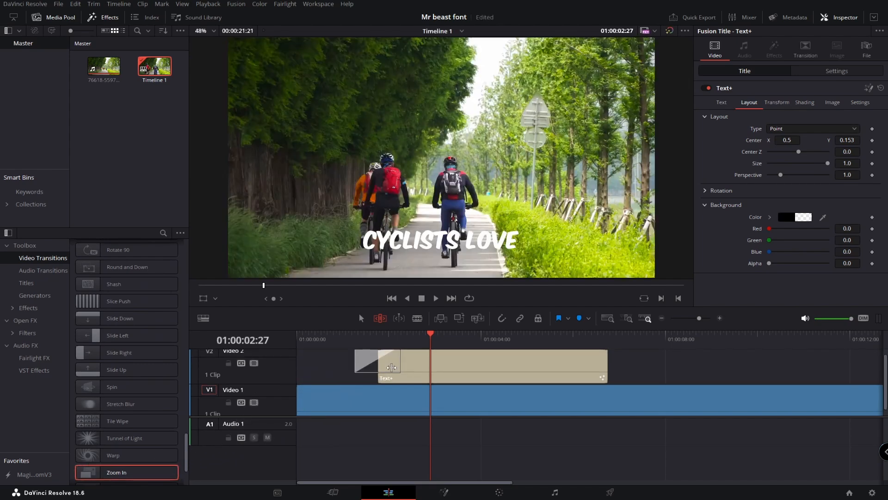
Trim the end of the Text+ title so it ends around 01:00:02:22
{"action": "left_click_drag", "start_coordinate": [432, 336], "coordinate": [398, 338]}
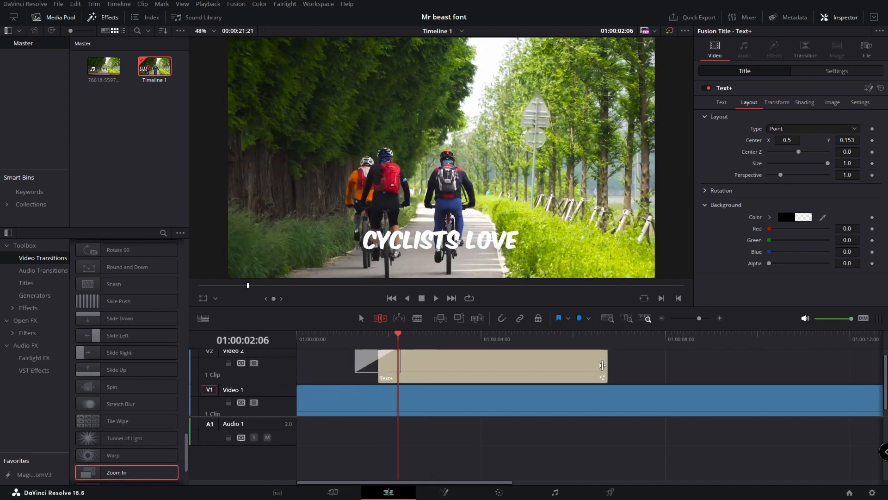
{"action": "left_click_drag", "start_coordinate": [603, 365], "coordinate": [445, 377]}
{"action": "left_click_drag", "start_coordinate": [399, 334], "coordinate": [423, 335]}
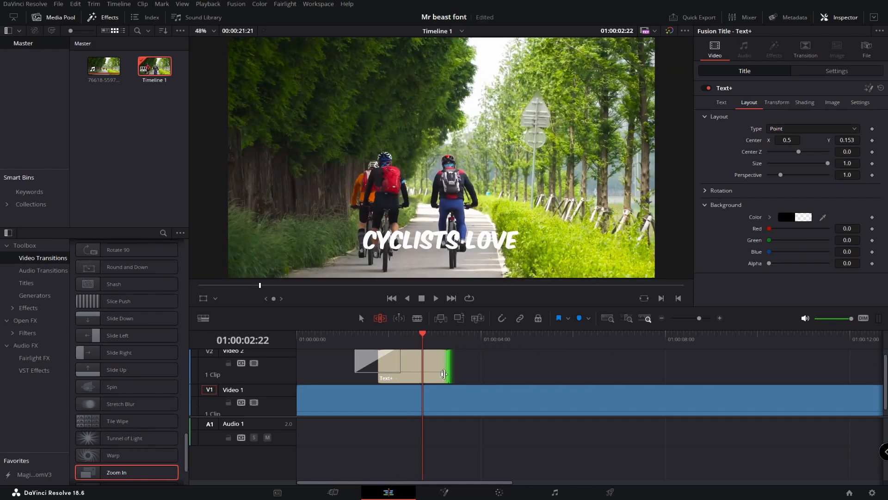
Duplicate the Text+ title clip right after itself on the same track and save the project
{"action": "left_click_drag", "start_coordinate": [450, 371], "coordinate": [517, 371]}
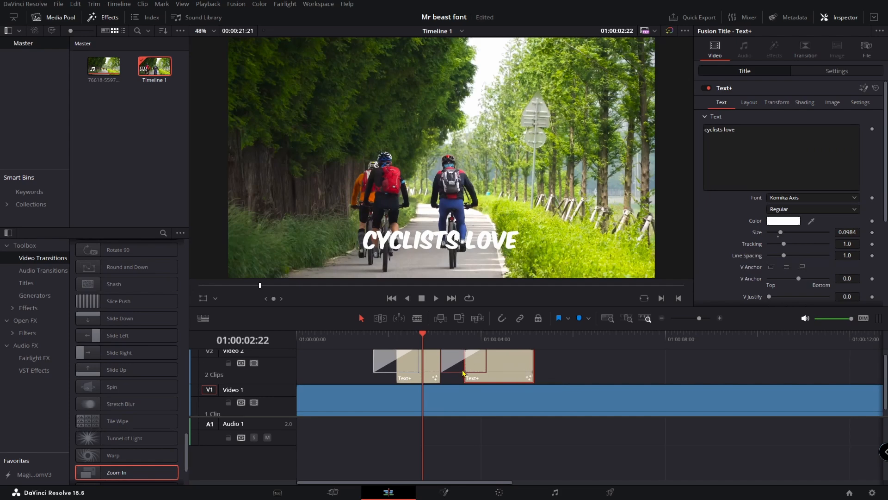
{"action": "key", "text": "ctrl+s"}
Remove the Zoom In transition from the duplicated second title
{"action": "left_click", "coordinate": [578, 362]}
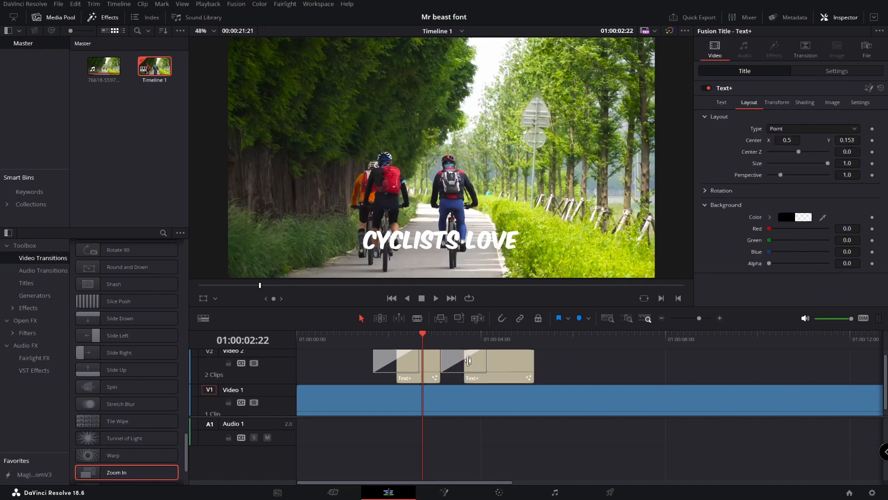
{"action": "left_click", "coordinate": [473, 367]}
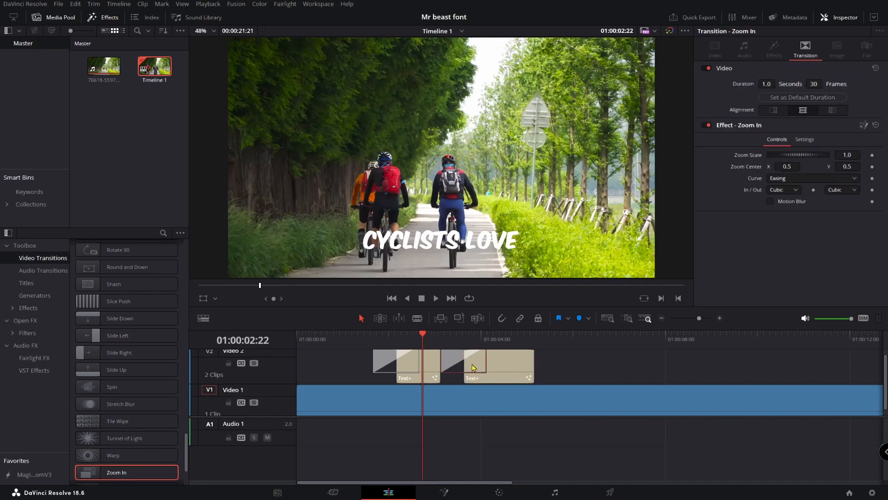
{"action": "key", "text": "Delete"}
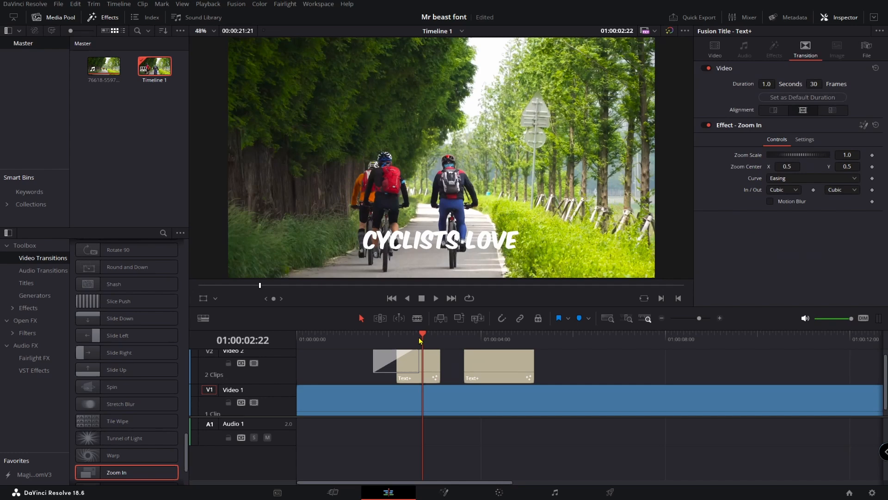
Replace the second title's text with "exploring"
{"action": "left_click_drag", "start_coordinate": [423, 336], "coordinate": [493, 336]}
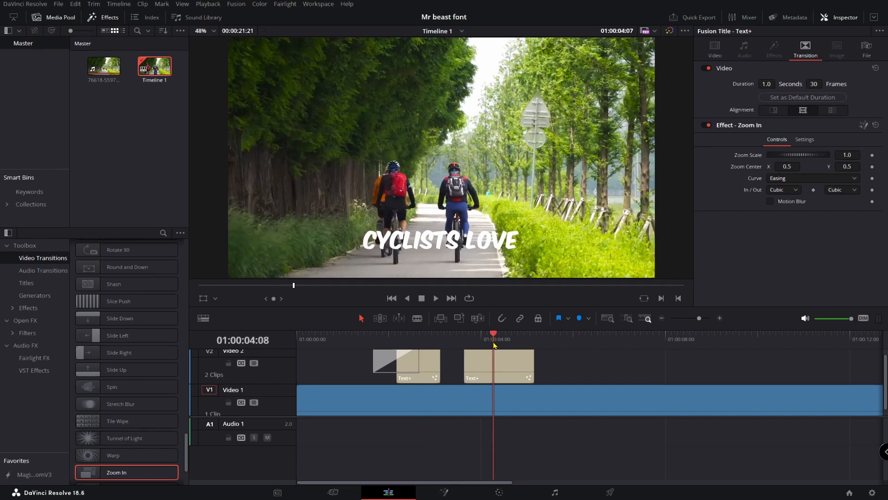
{"action": "left_click", "coordinate": [497, 369]}
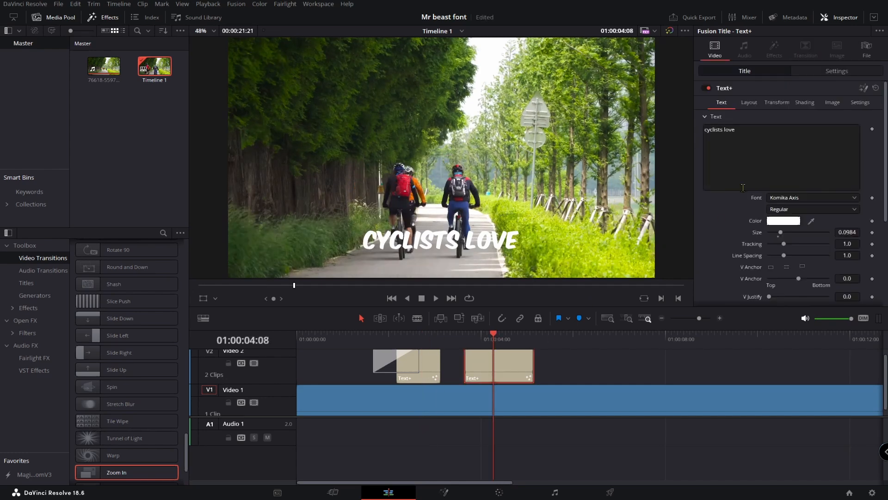
{"action": "left_click_drag", "start_coordinate": [741, 130], "coordinate": [696, 134]}
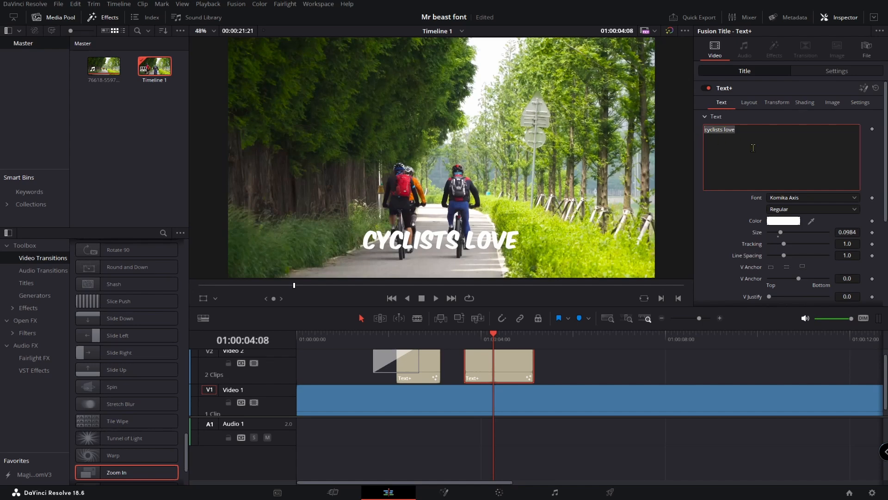
{"action": "type", "text": "exploring"}
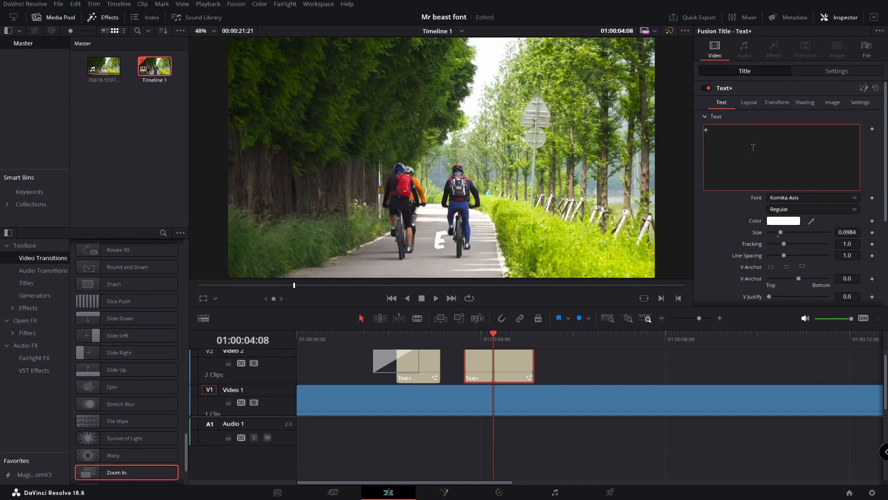
Duplicate the second title after it and replace the new copy's text with "two wheels"
{"action": "left_click_drag", "start_coordinate": [506, 385], "coordinate": [590, 370]}
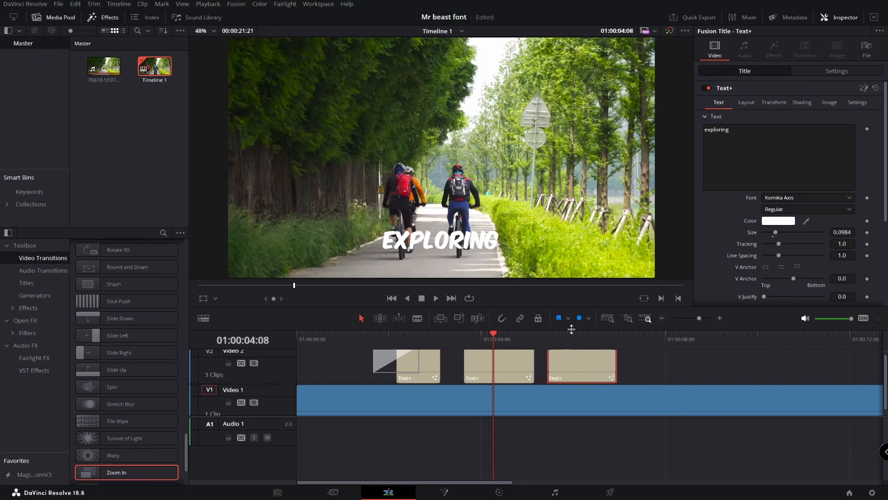
{"action": "left_click", "coordinate": [574, 335]}
{"action": "left_click", "coordinate": [757, 142]}
{"action": "key", "text": "ctrl+a"}
{"action": "type", "text": "two wheels"}
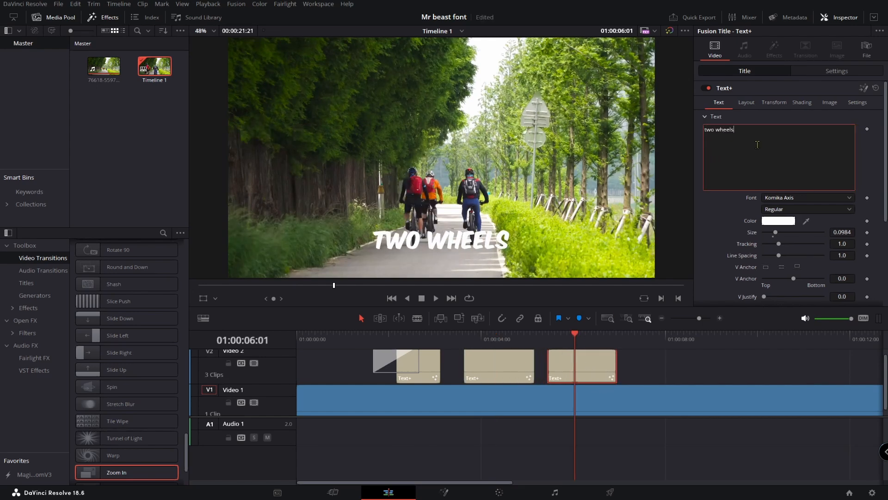
Apply the Camera Shake Open FX effect to the third "two wheels" title
{"action": "left_click_drag", "start_coordinate": [575, 334], "coordinate": [565, 334]}
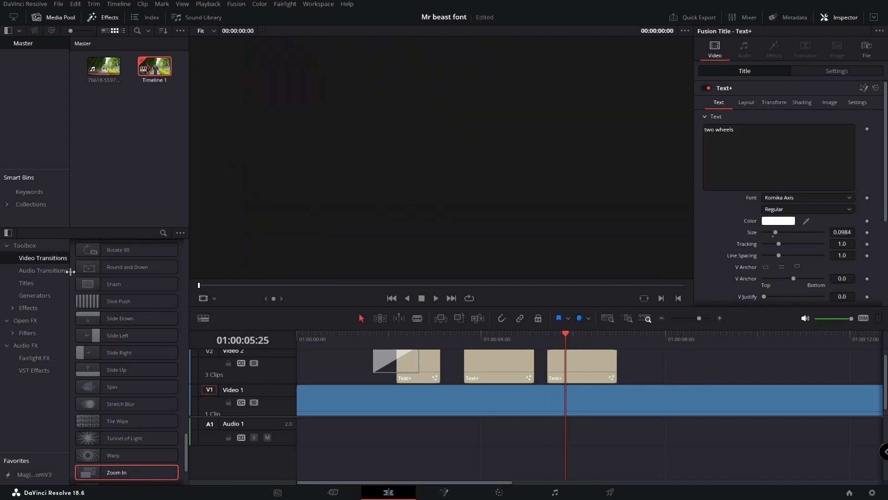
{"action": "left_click", "coordinate": [25, 320]}
{"action": "scroll", "coordinate": [144, 385], "scroll_direction": "down", "scroll_amount": 15}
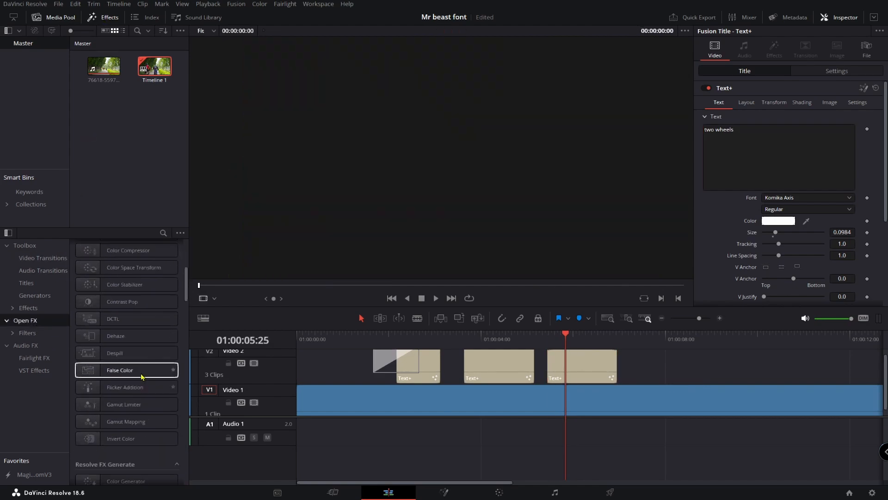
{"action": "scroll", "coordinate": [146, 377], "scroll_direction": "down", "scroll_amount": 8}
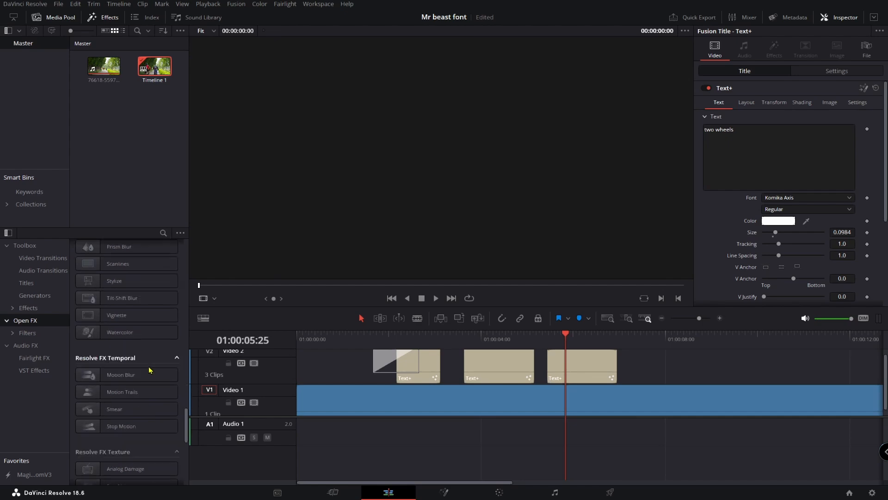
{"action": "left_click_drag", "start_coordinate": [174, 332], "coordinate": [595, 371]}
{"action": "left_click_drag", "start_coordinate": [566, 333], "coordinate": [509, 359]}
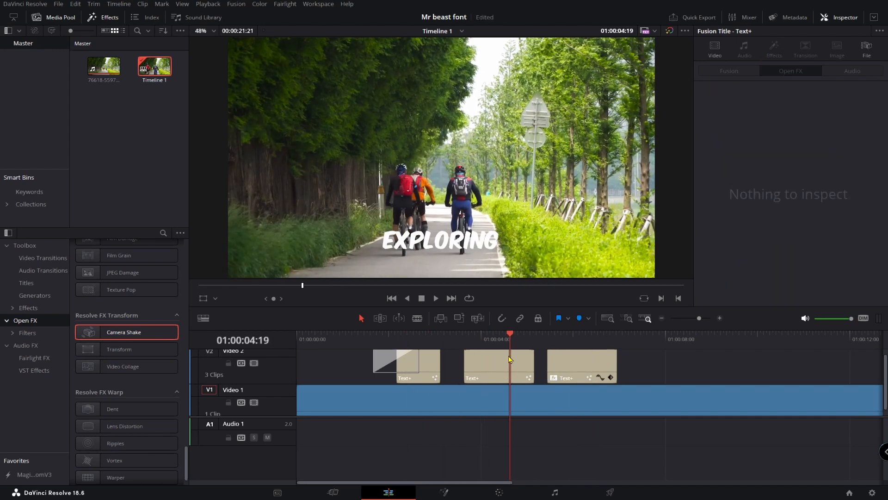
{"action": "left_click", "coordinate": [571, 366]}
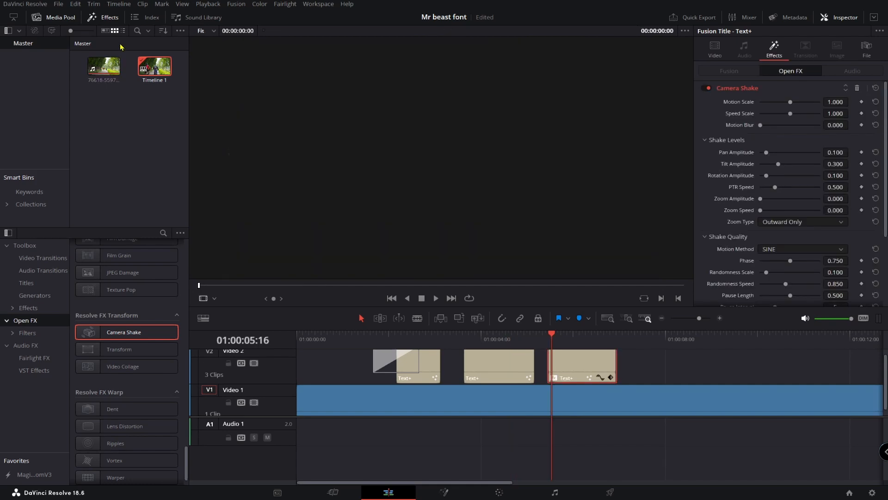
{"action": "left_click", "coordinate": [93, 17]}
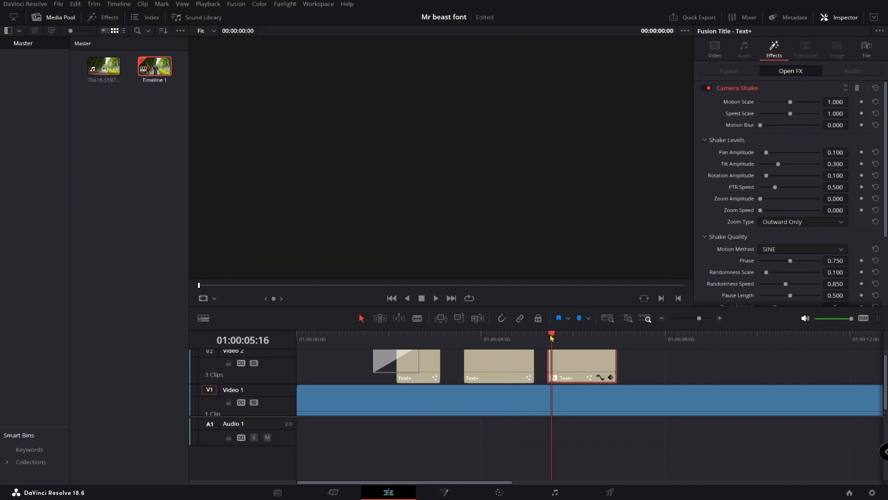
Set the "two wheels" title's text colour to yellow
{"action": "left_click_drag", "start_coordinate": [550, 336], "coordinate": [562, 335]}
{"action": "left_click", "coordinate": [715, 49]}
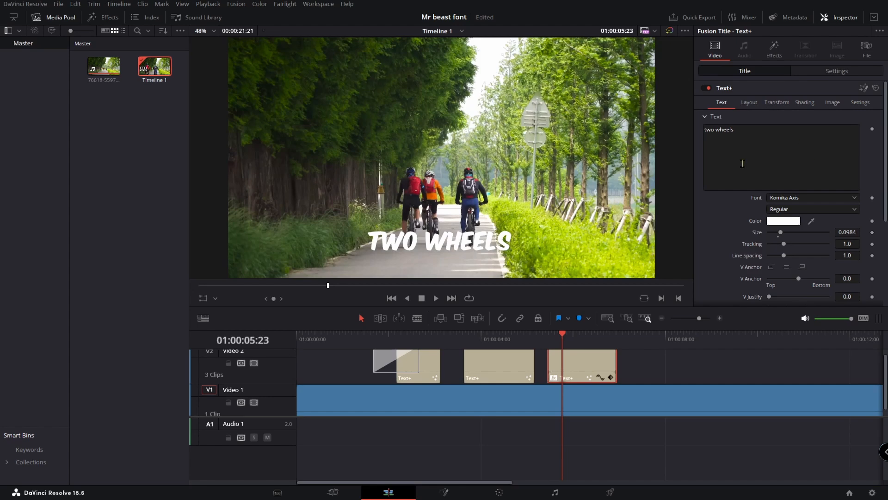
{"action": "left_click", "coordinate": [776, 222]}
{"action": "left_click", "coordinate": [429, 212]}
{"action": "left_click", "coordinate": [530, 331]}
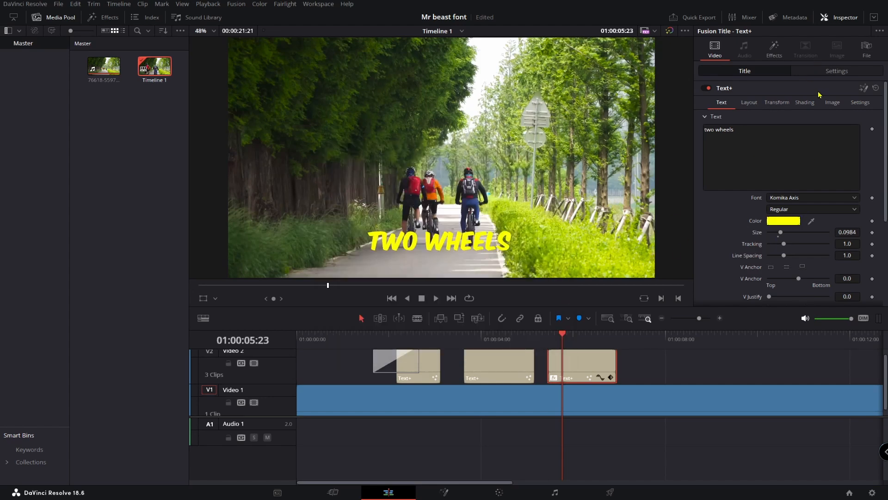
Enable the Red Outline shading element on the title and set its colour to black
{"action": "left_click", "coordinate": [806, 107]}
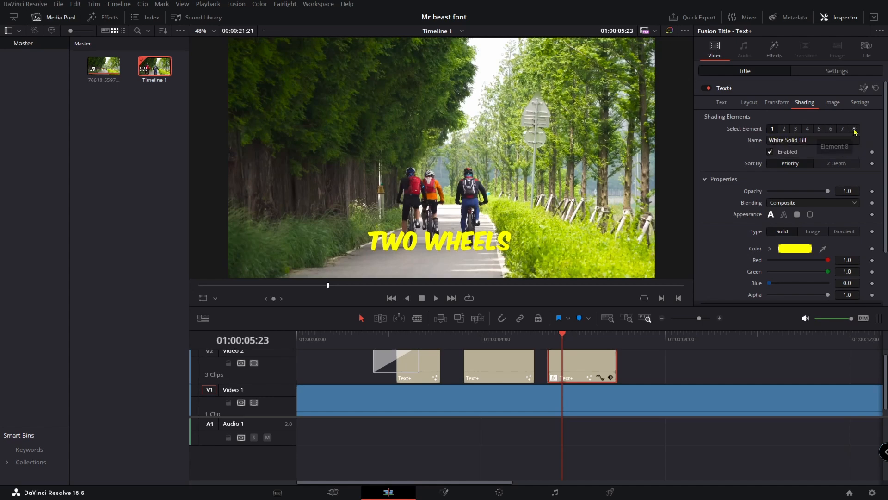
{"action": "left_click", "coordinate": [784, 129]}
{"action": "left_click", "coordinate": [770, 152]}
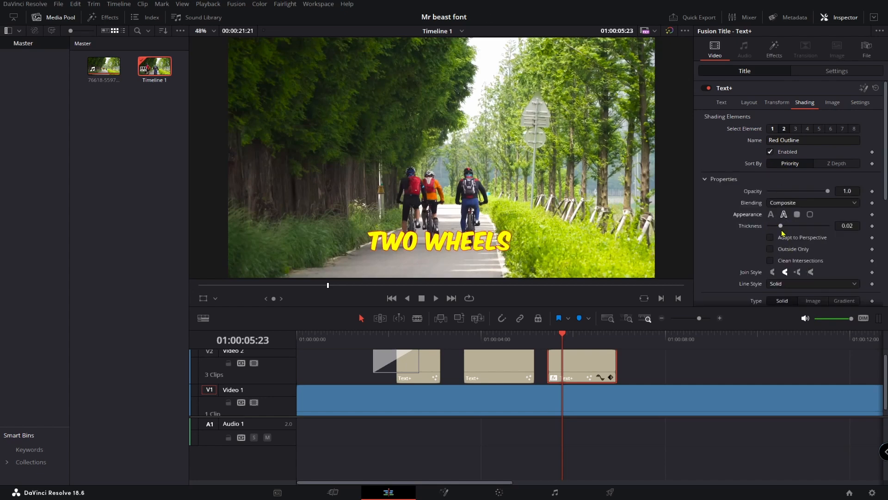
{"action": "scroll", "coordinate": [786, 237], "scroll_direction": "down", "scroll_amount": 2}
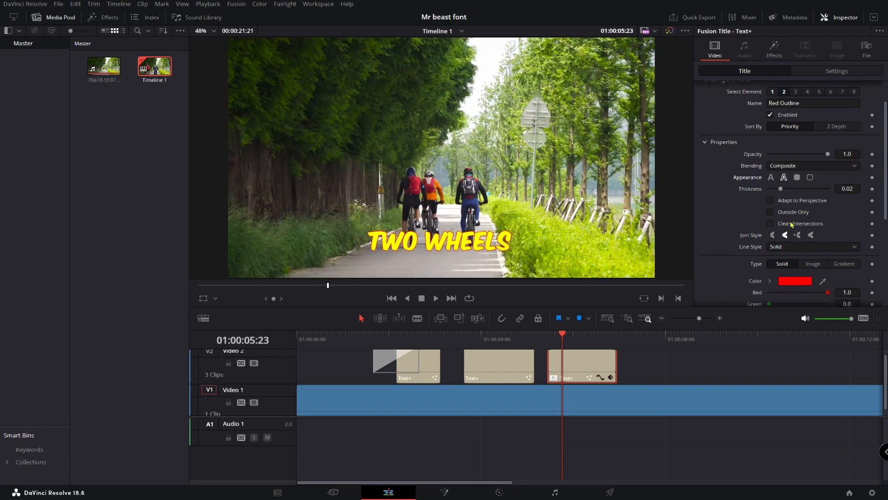
{"action": "scroll", "coordinate": [792, 225], "scroll_direction": "down", "scroll_amount": 2}
{"action": "left_click", "coordinate": [797, 248]}
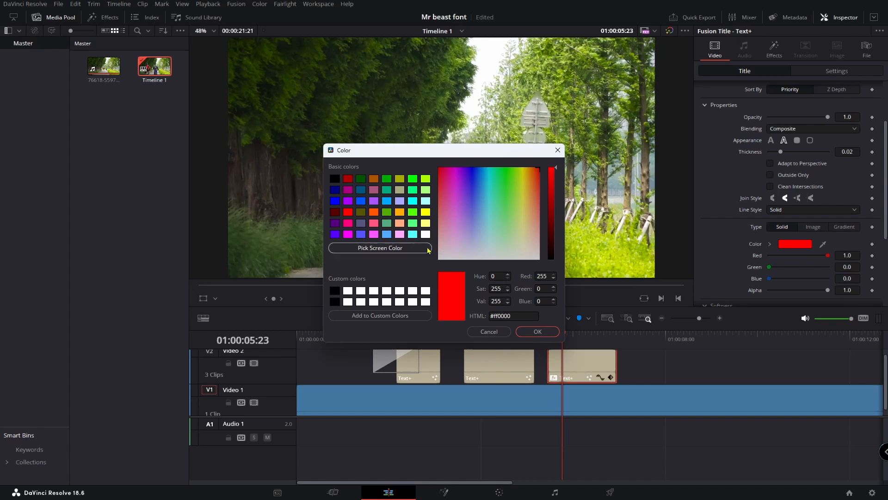
{"action": "left_click", "coordinate": [333, 179]}
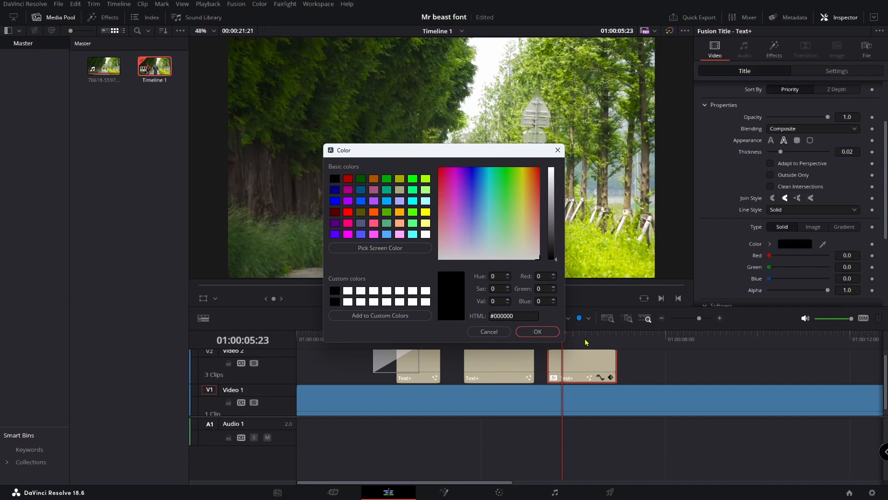
{"action": "left_click", "coordinate": [537, 331]}
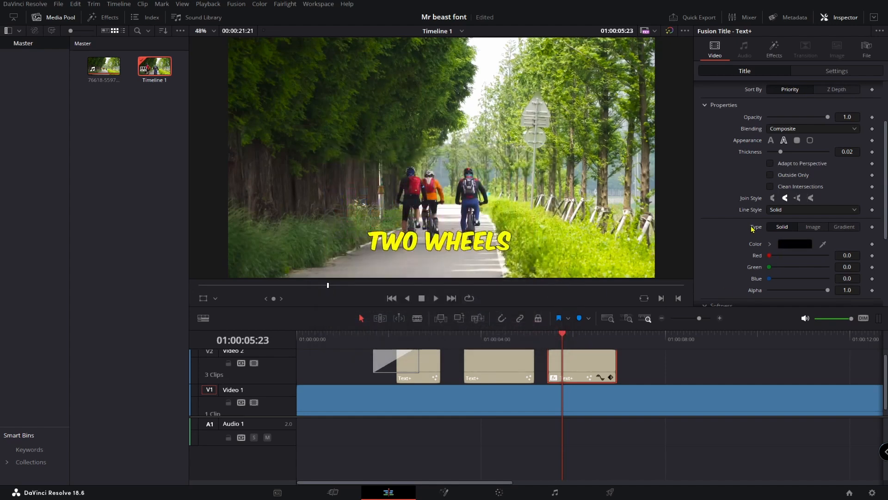
Set the outline's line style to Dash Dot
{"action": "mouse_move", "coordinate": [560, 337]}
{"action": "left_mouse_down"}
{"action": "mouse_move", "coordinate": [486, 337]}
{"action": "mouse_move", "coordinate": [575, 337]}
{"action": "left_mouse_up"}
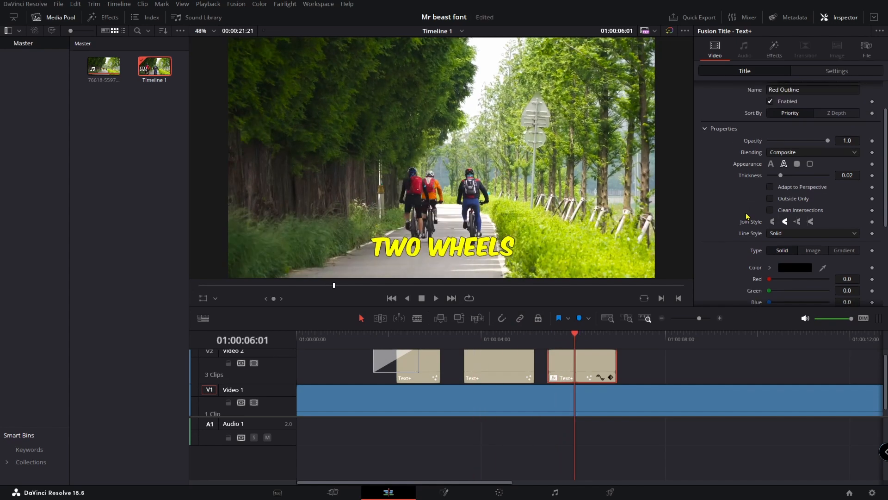
{"action": "left_click", "coordinate": [822, 237]}
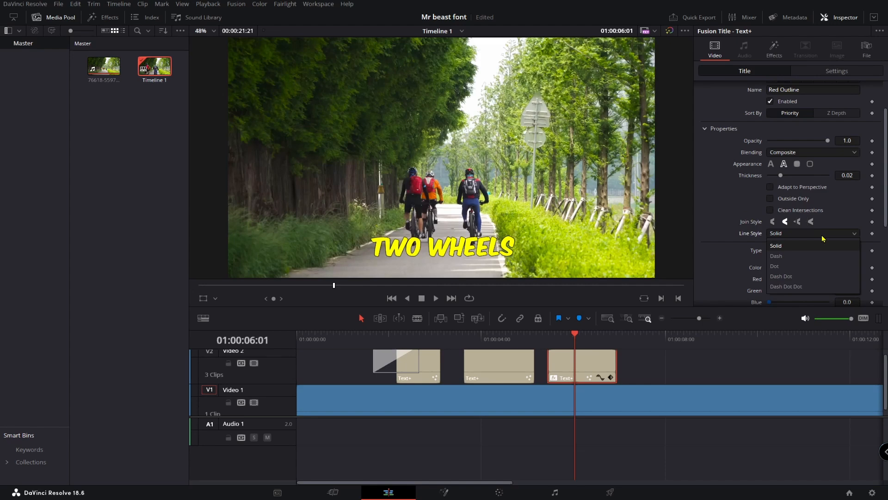
{"action": "left_click", "coordinate": [789, 269]}
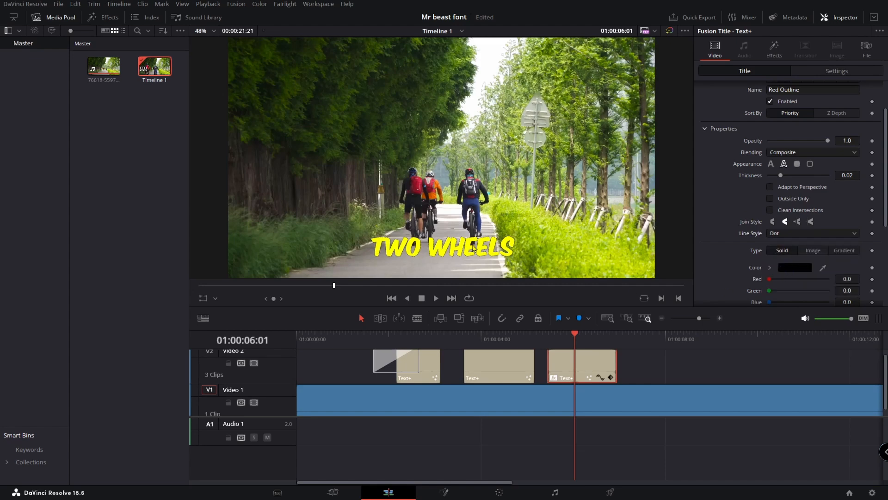
{"action": "left_click", "coordinate": [810, 234]}
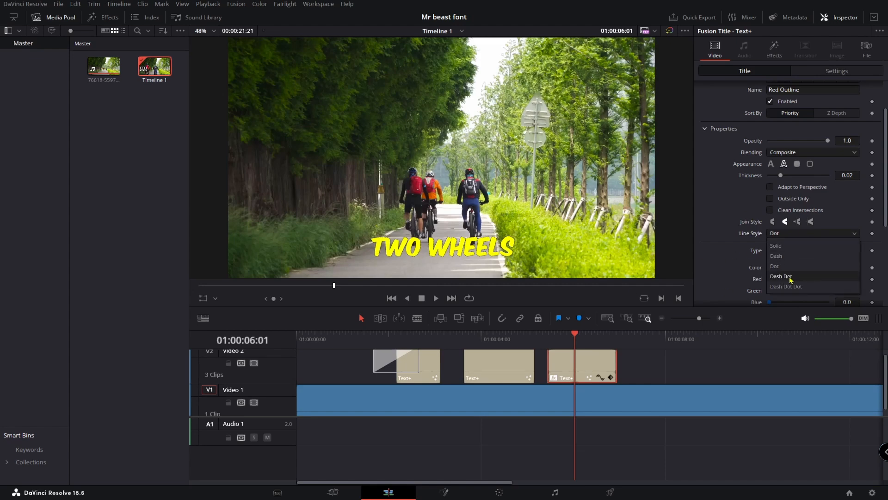
{"action": "left_click", "coordinate": [790, 281]}
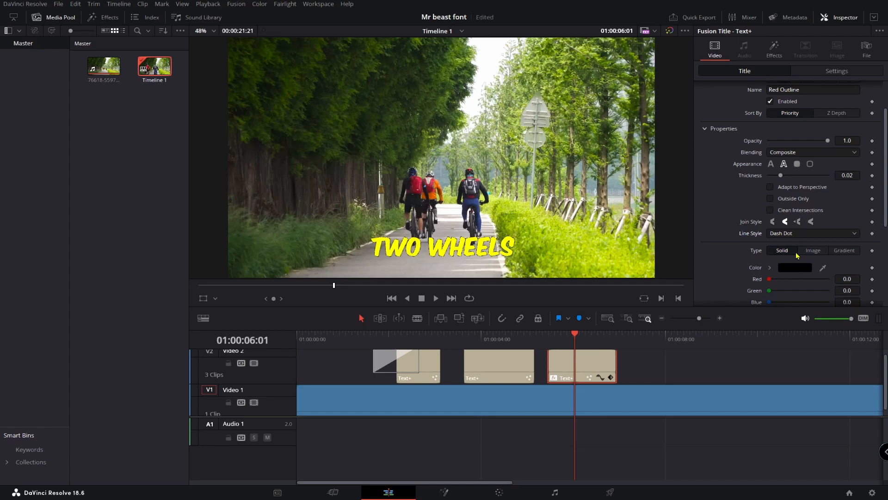
Switch the outline's fill type to Gradient and save the project
{"action": "scroll", "coordinate": [793, 235], "scroll_direction": "down", "scroll_amount": 1}
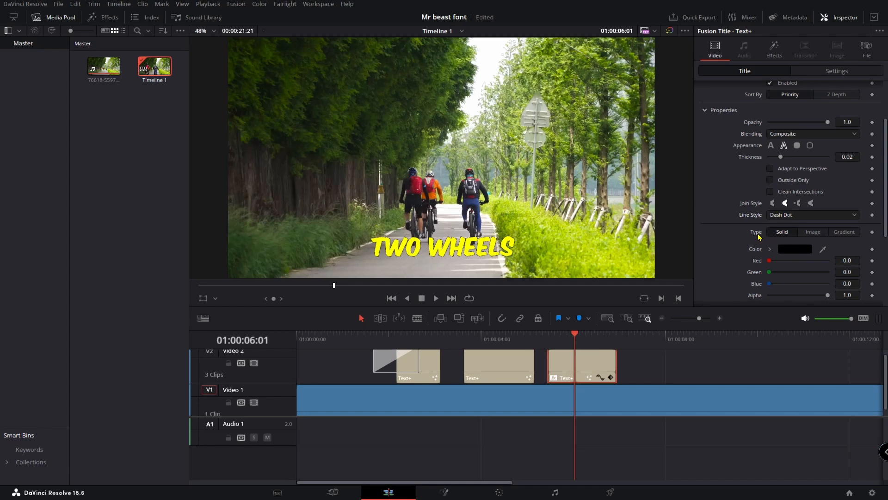
{"action": "left_click", "coordinate": [844, 232]}
{"action": "key", "text": "ctrl+s"}
Play back the captioned section from before the first title to review the result
{"action": "left_click_drag", "start_coordinate": [574, 337], "coordinate": [364, 338]}
{"action": "key", "text": "space"}
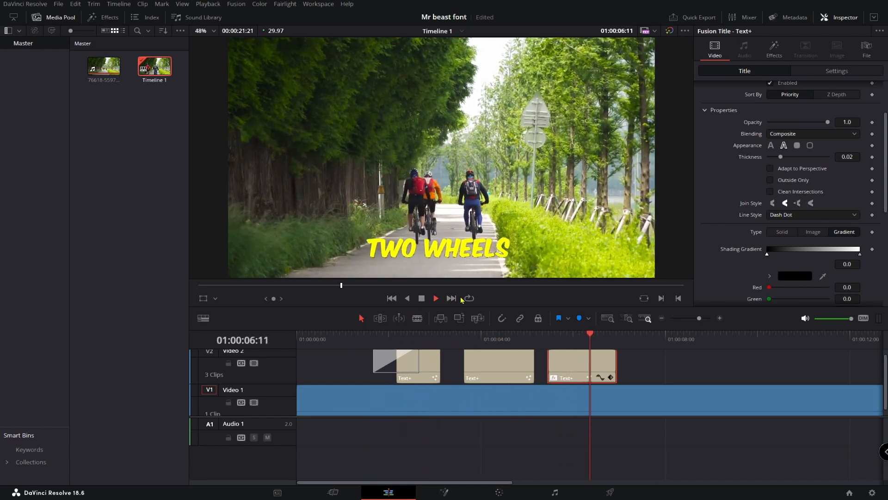
{"action": "key", "text": "space"}
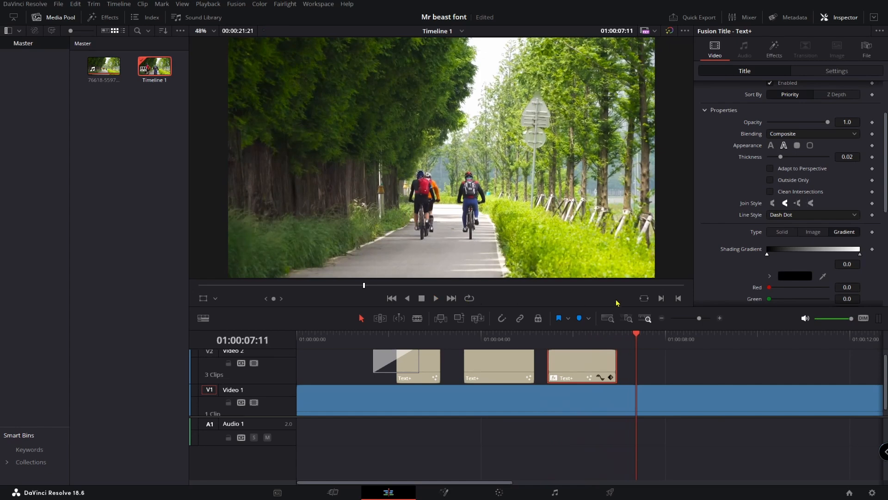